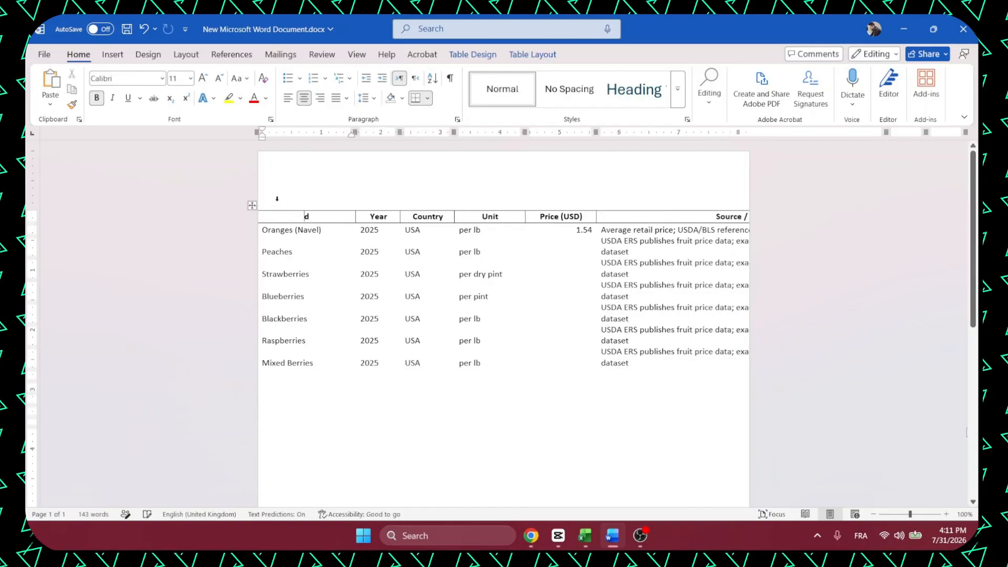
Select the whole fruit price table and reposition it on the page.
left_click(252, 205)
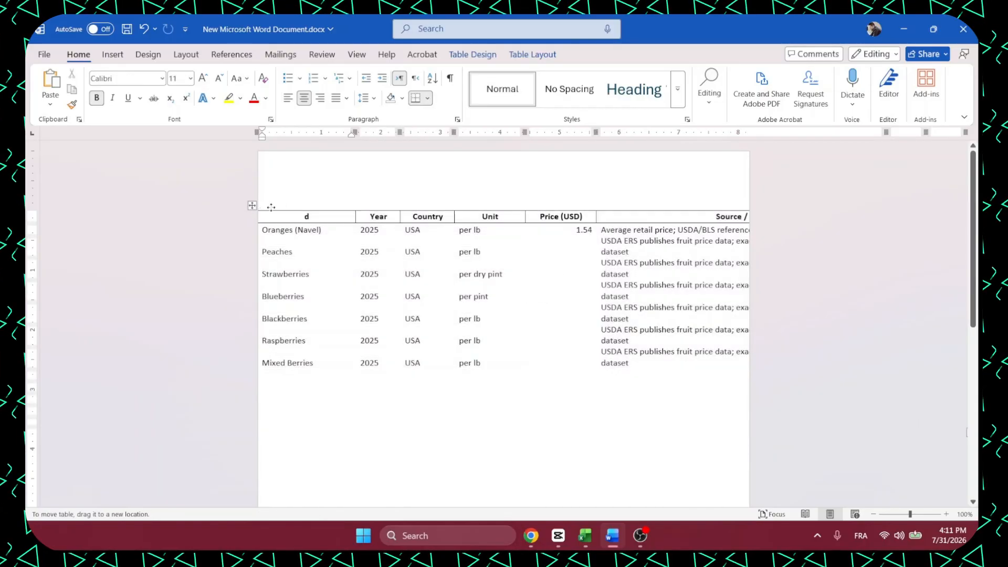
left_click(489, 371)
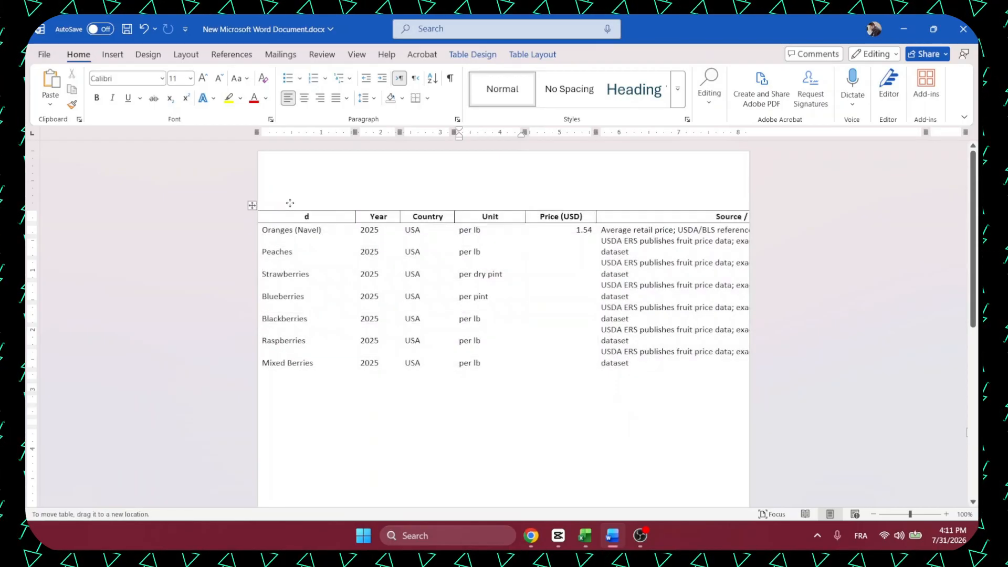
left_click(253, 205)
mouse_move(252, 206)
left_mouse_down()
mouse_move(299, 188)
mouse_move(274, 338)
mouse_move(376, 405)
left_mouse_up()
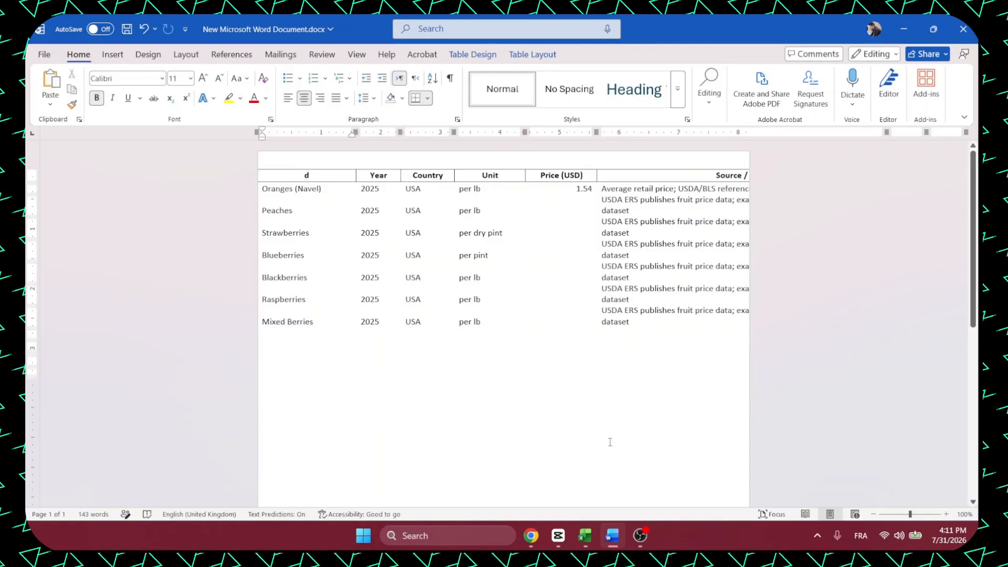
Switch to Excel and clear the Price (USD) and Source / Note columns by shrinking the selected range to A1:D13.
left_click(588, 537)
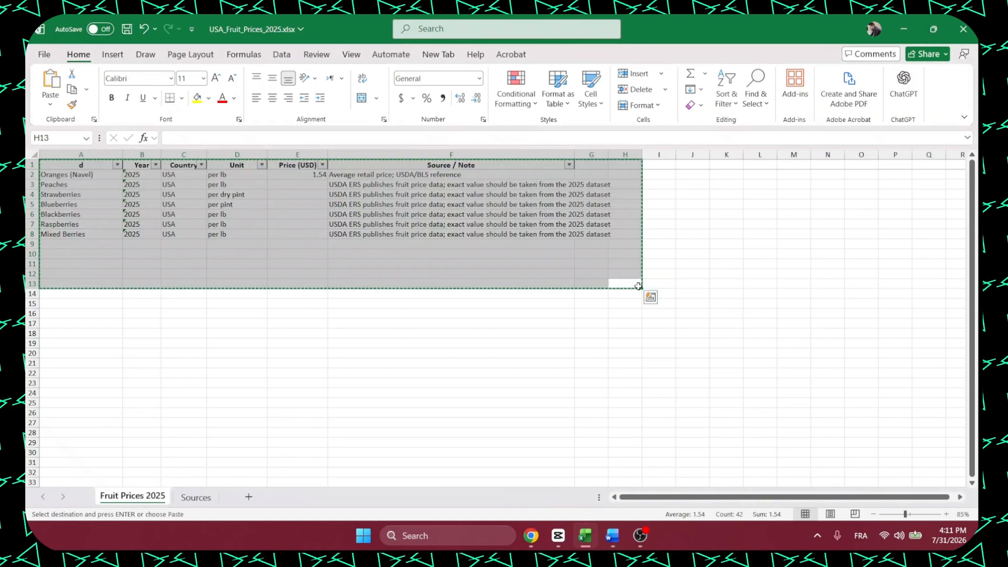
left_click_drag(643, 290, 252, 270)
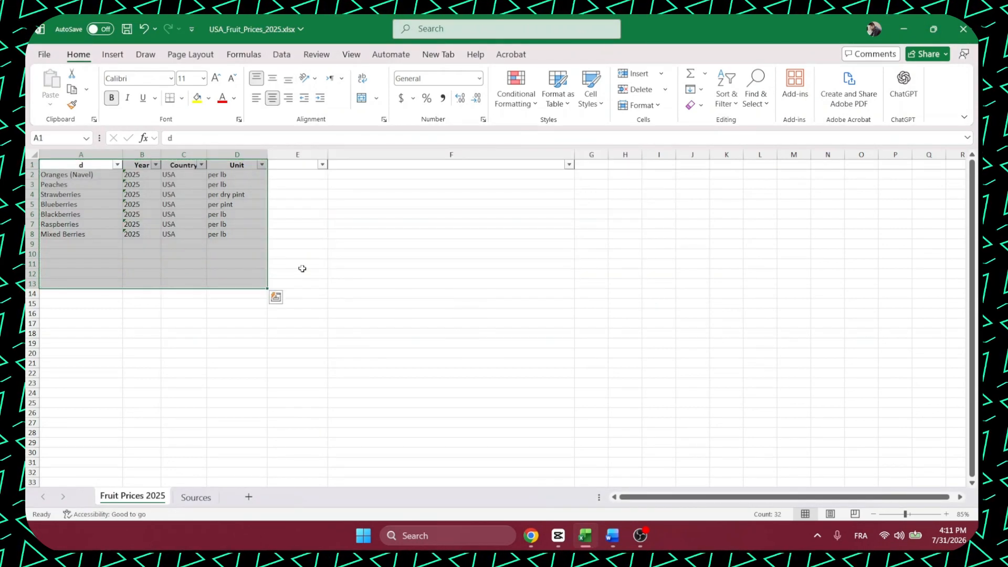
left_click(197, 231)
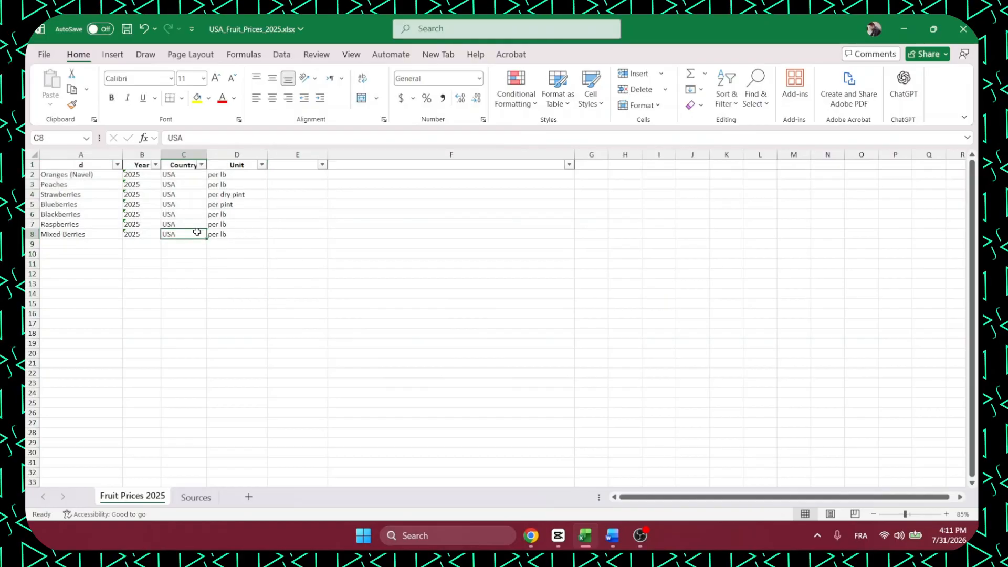
Copy the fruit rows A2:D8, and try to cut the same range.
left_click_drag(267, 235, 63, 175)
left_click(274, 223)
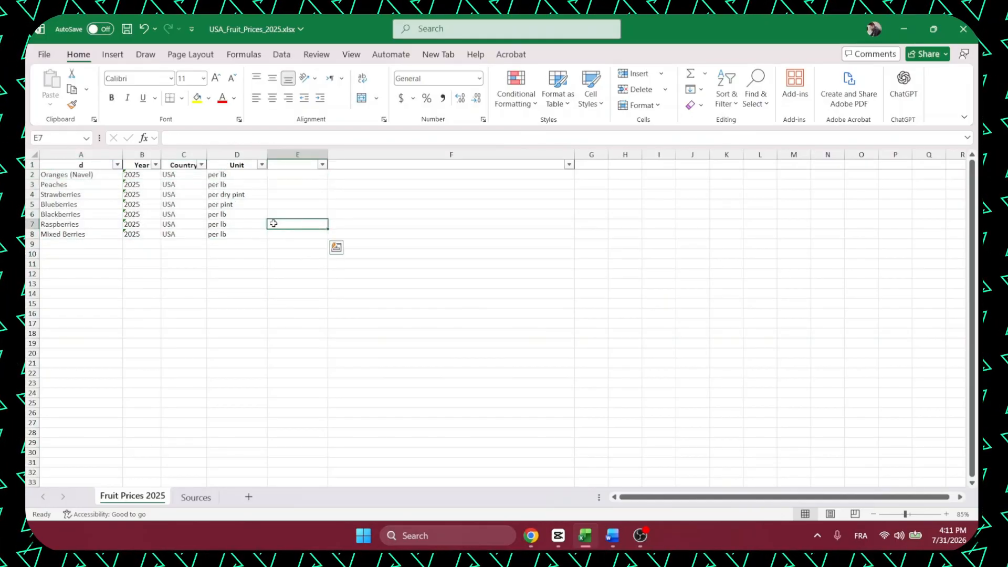
left_click_drag(259, 234, 74, 178)
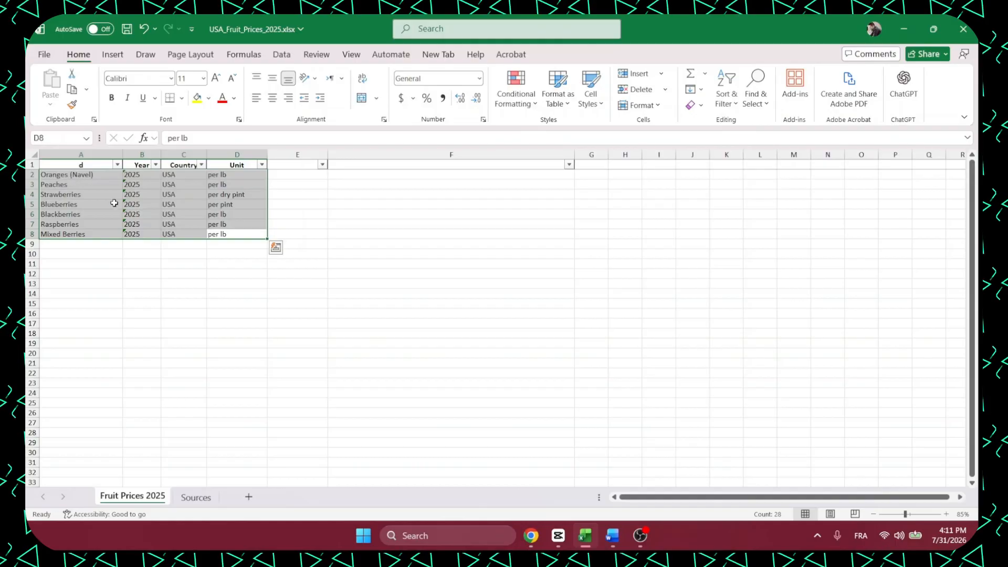
key("ctrl+c")
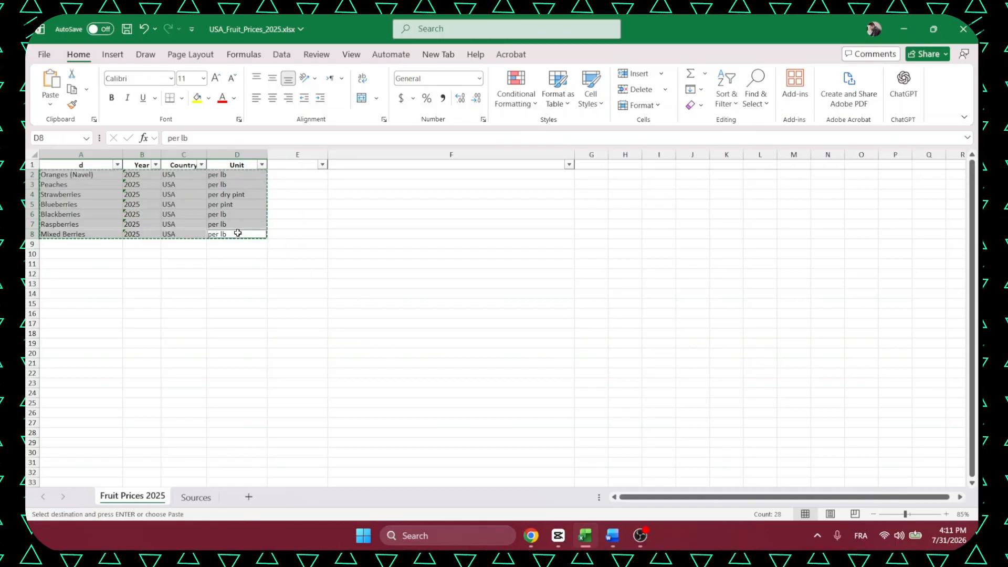
key("ctrl+x")
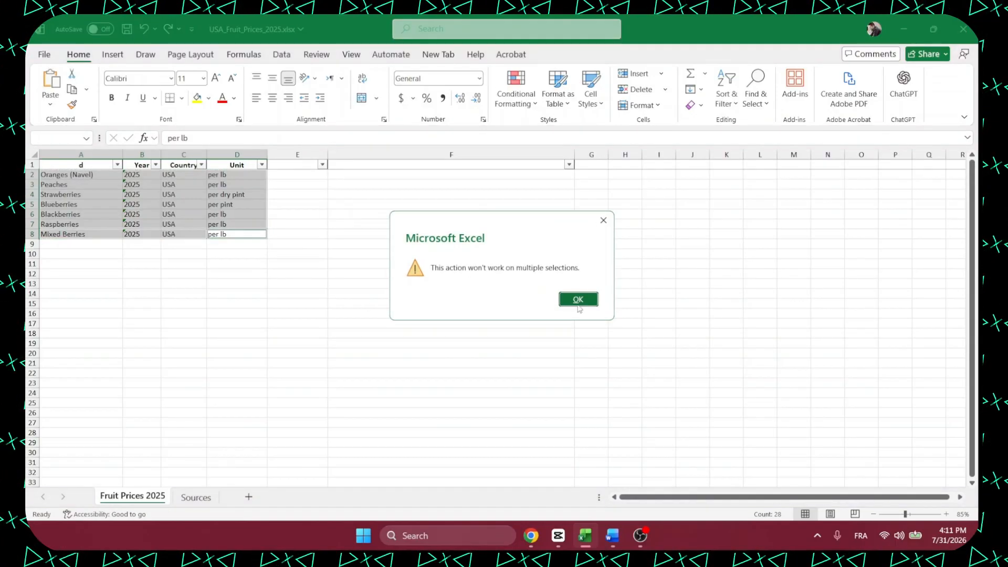
left_click(578, 299)
key("ctrl+x")
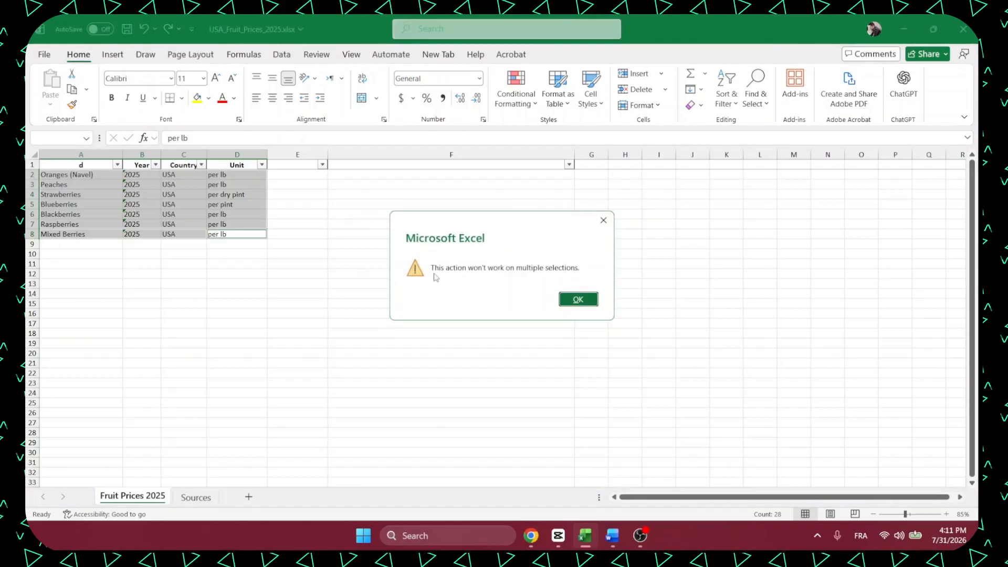
left_click(578, 299)
Copy the range A1:E11 of the Fruit Prices 2025 sheet, including the header row.
left_click(333, 279)
left_click_drag(298, 263, 29, 165)
key("ctrl+x")
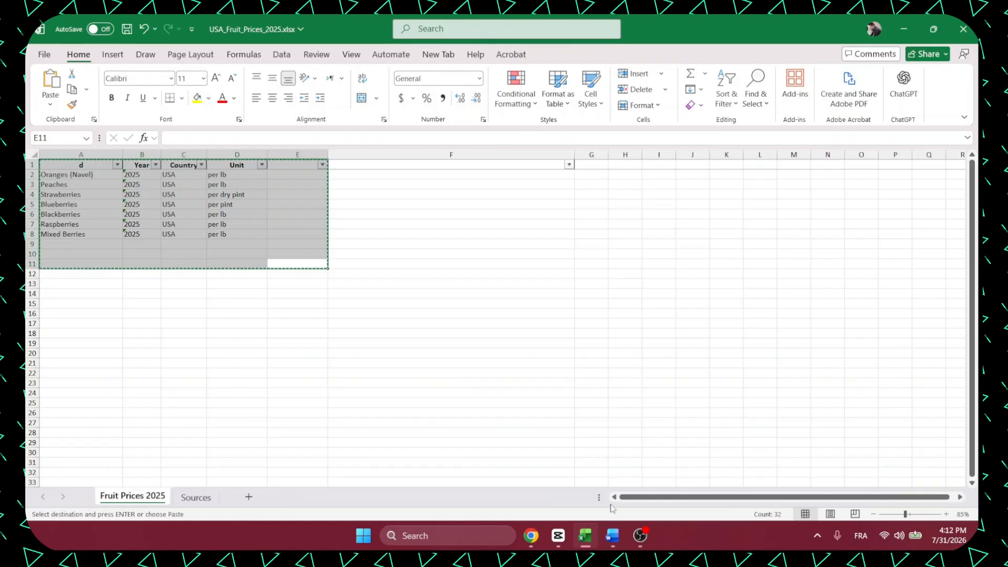
Switch to Word and delete the entire contents of the document.
left_click(612, 535)
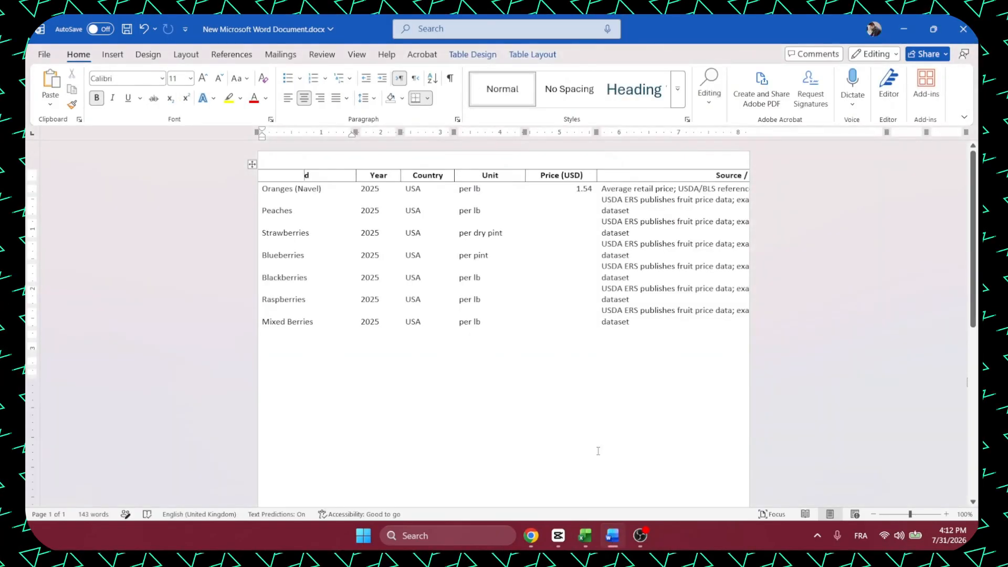
key("ctrl+a")
key("Delete")
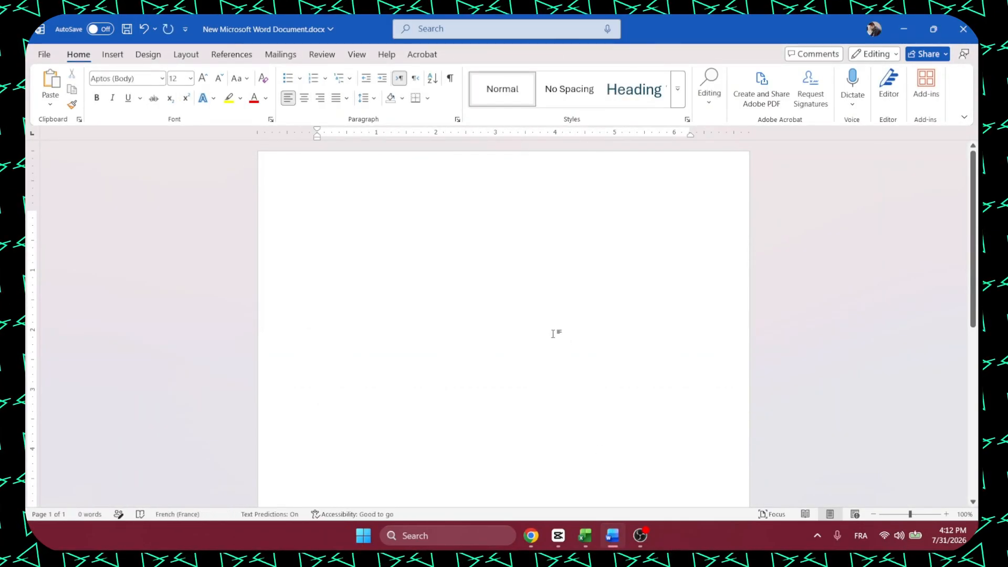
Paste the copied Excel range into the empty document using the destination styles.
key("ctrl+v")
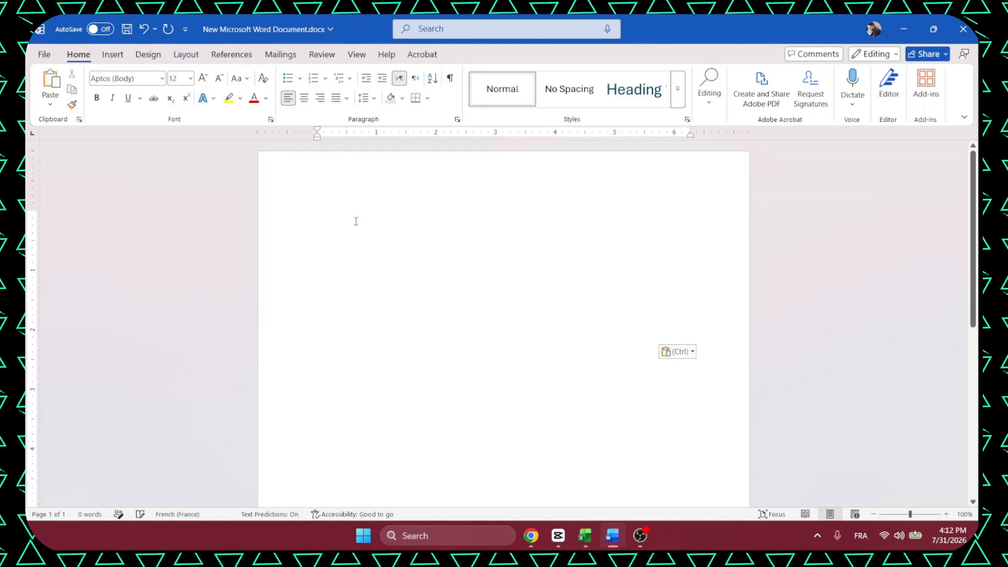
left_click(679, 353)
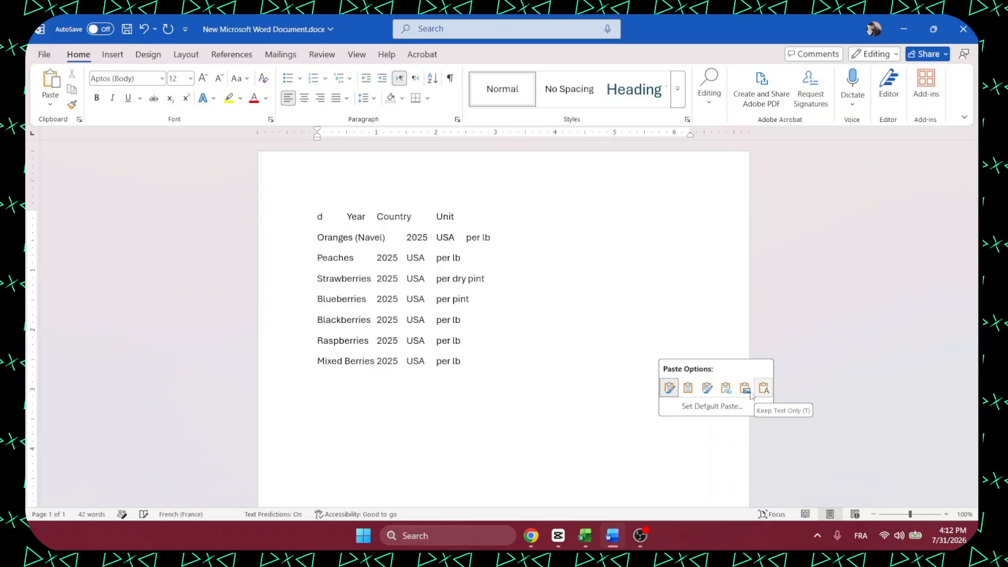
left_click(693, 390)
Paste the copied range again below the first table, keeping its source formatting.
left_click(364, 376)
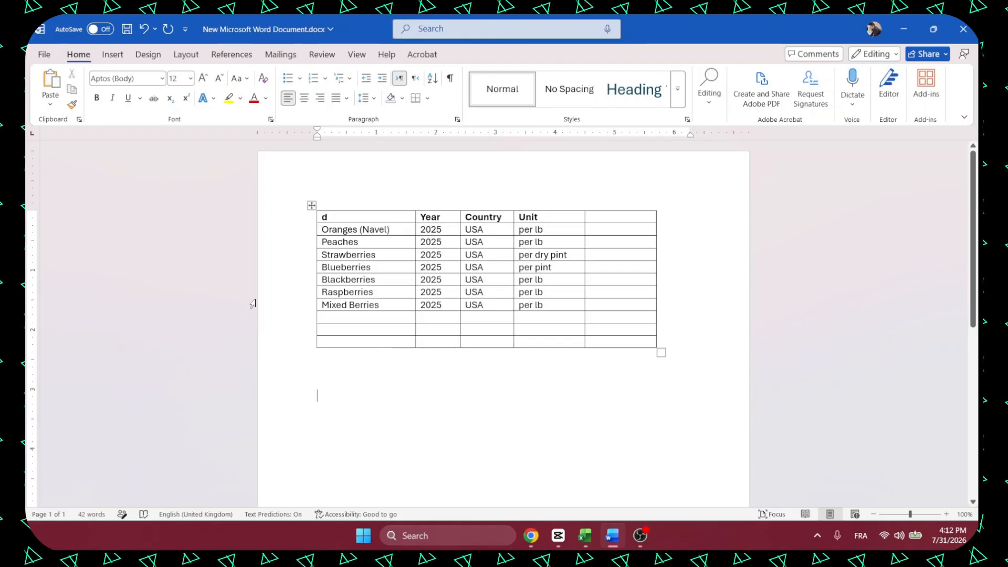
key("ctrl+v")
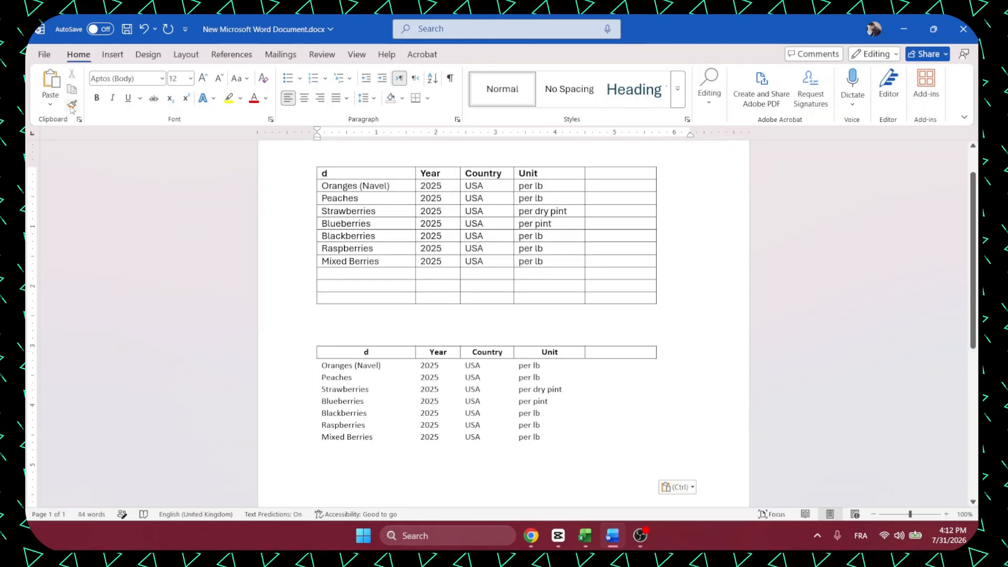
left_click(581, 424)
Open the default paste settings from the paste options, review the advanced Word options and cancel.
key("ctrl")
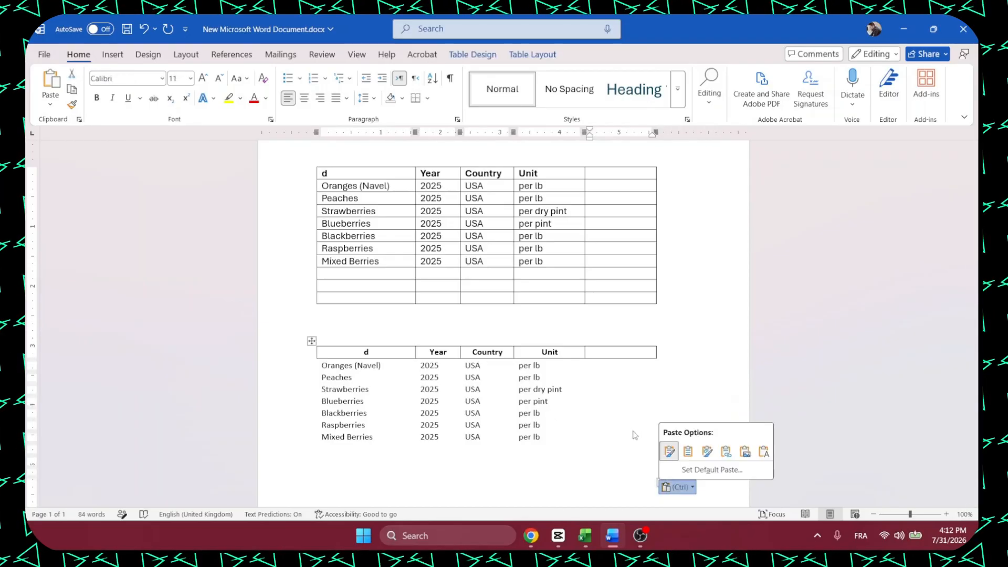
left_click(723, 470)
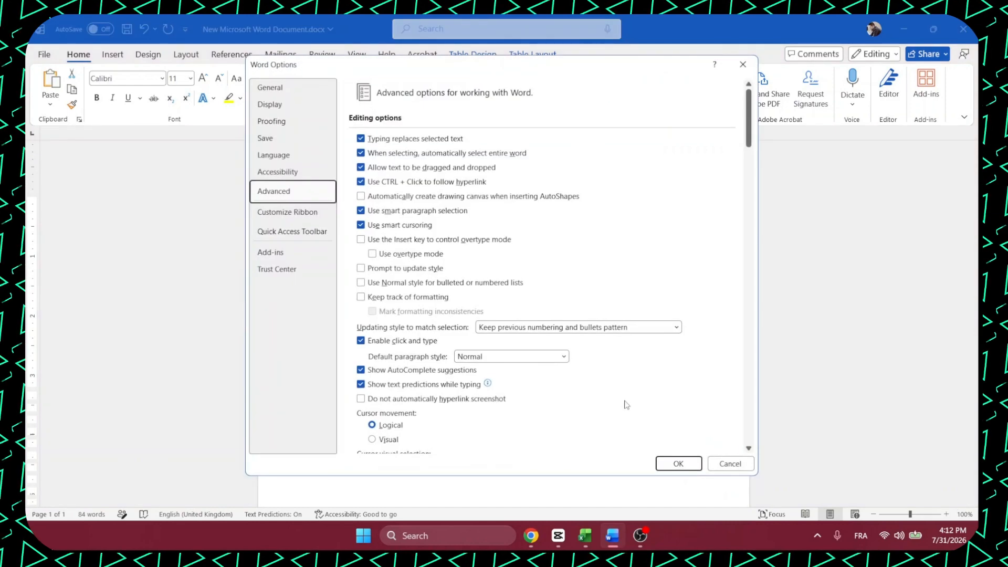
scroll(466, 324, "down", 10)
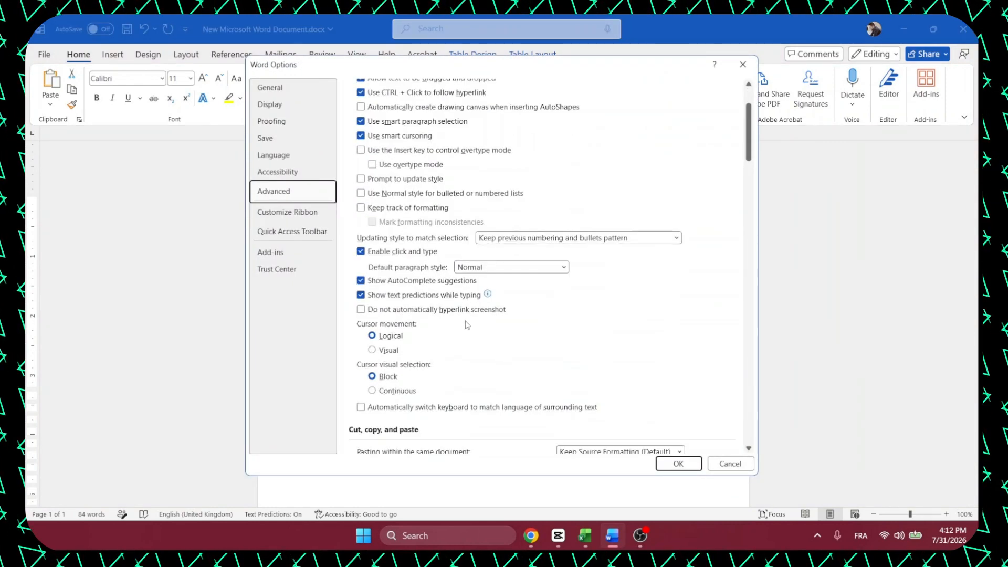
left_click(725, 465)
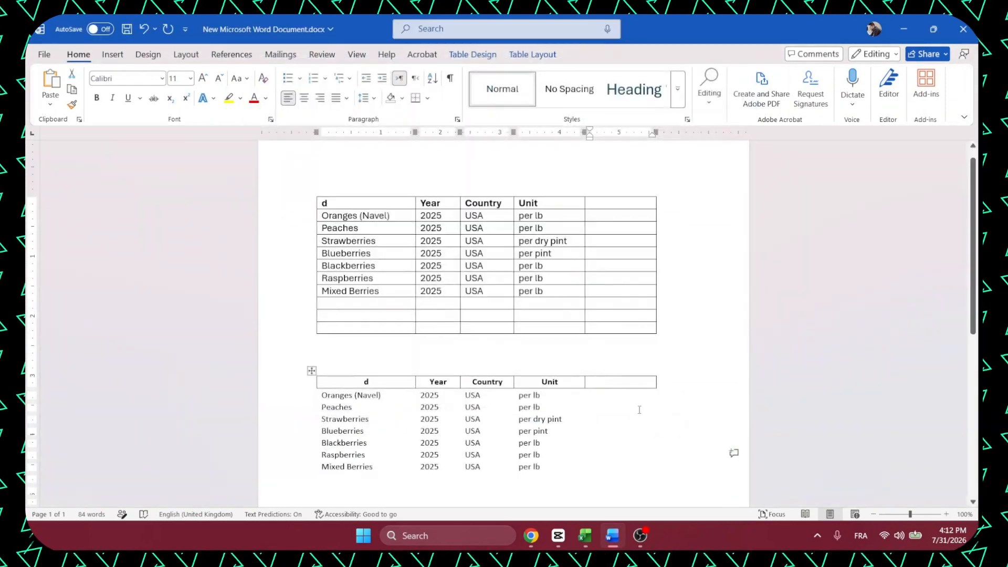
Delete both tables from the document and paste the copied Excel range again with its source formatting.
key("ctrl+a")
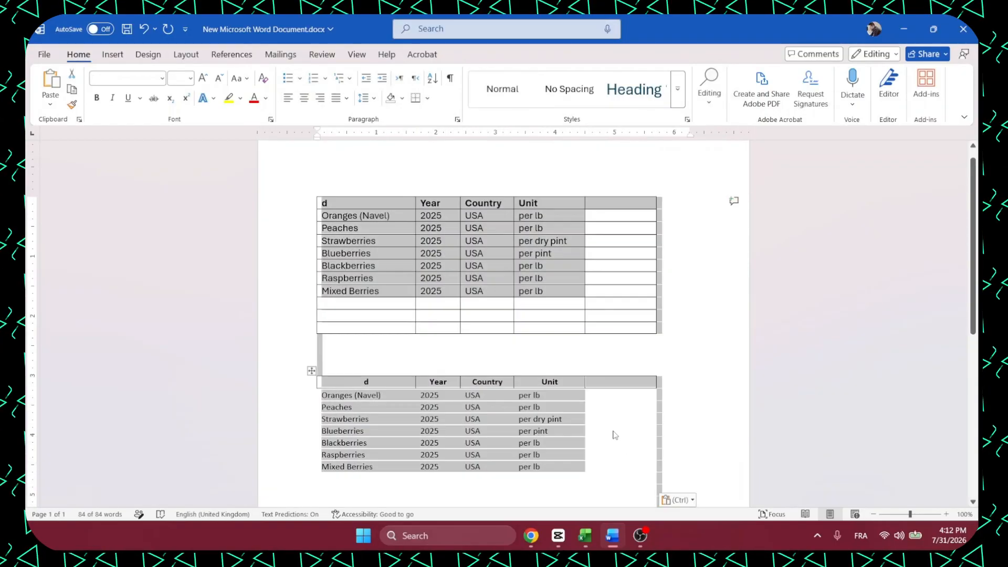
key("Delete")
type("d\tYear\tCountry\tUnit\t Oranges (Navel)\t2025\tUSA\tper lb\t Peaches\t2025\tUSA\tper lb\t Strawberries\t2025\tUSA\tper dry pint\t Blueberries\t2025\tUSA\tper pint\t Blackberries\t2025\tUSA\tper lb\t Raspberries\t2025\tUSA\tper lb\t Mixed Berries\t2025\tUSA\tper lb")
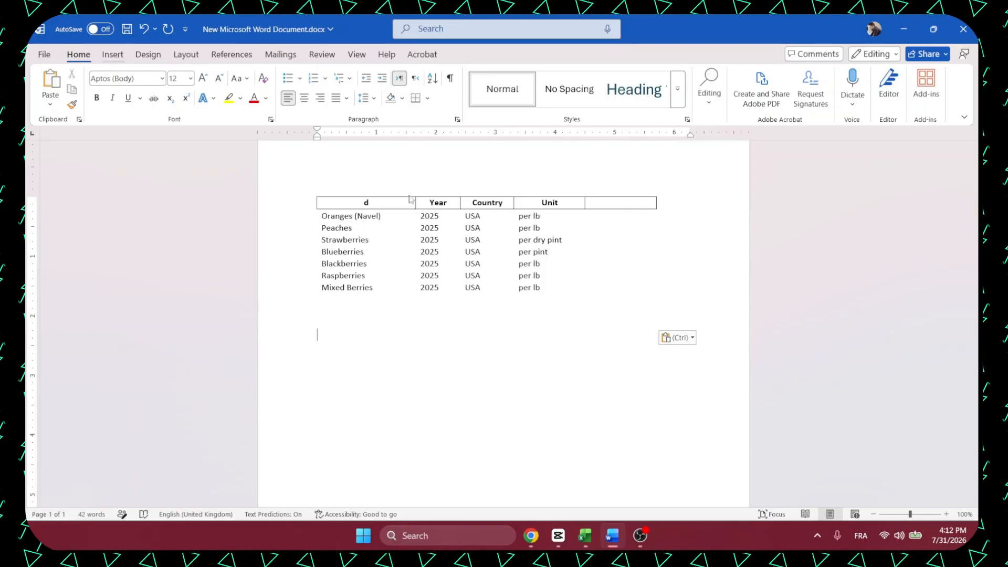
left_click(584, 535)
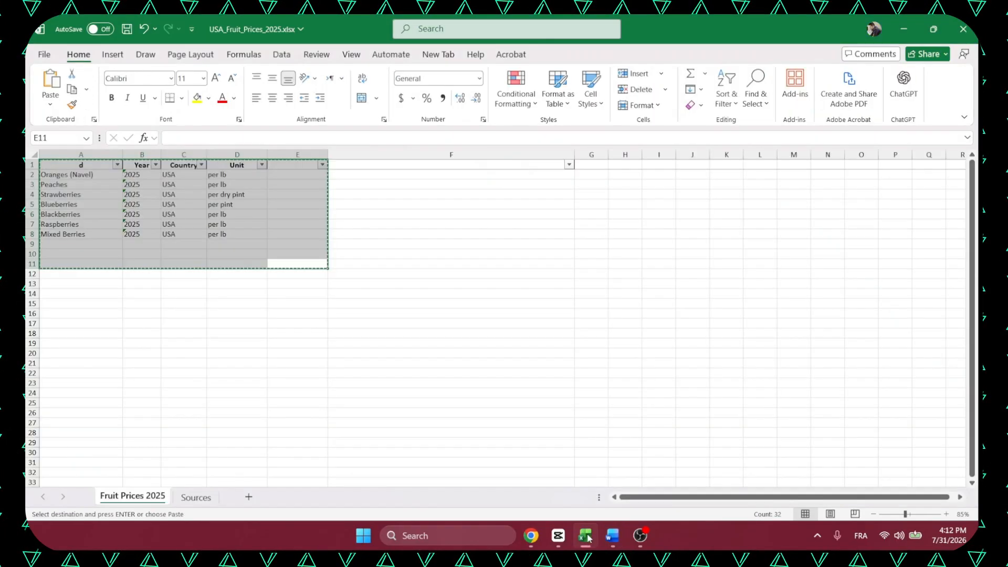
left_click(113, 55)
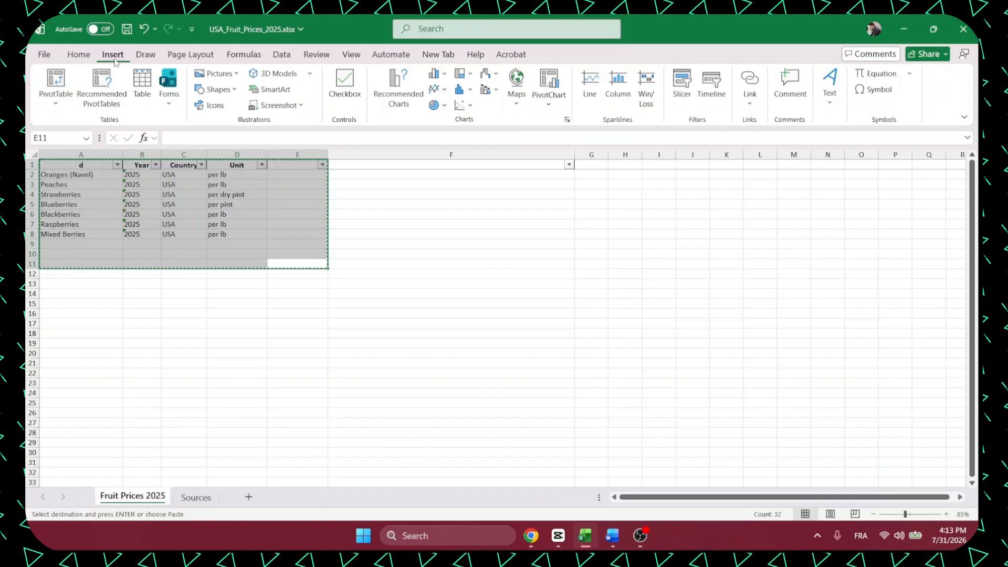
left_click(44, 54)
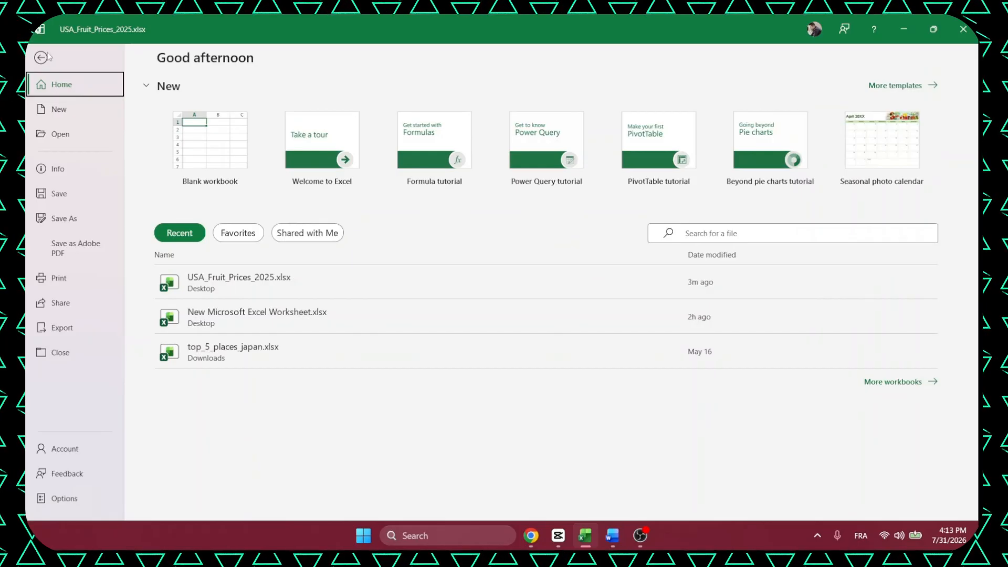
left_click(41, 57)
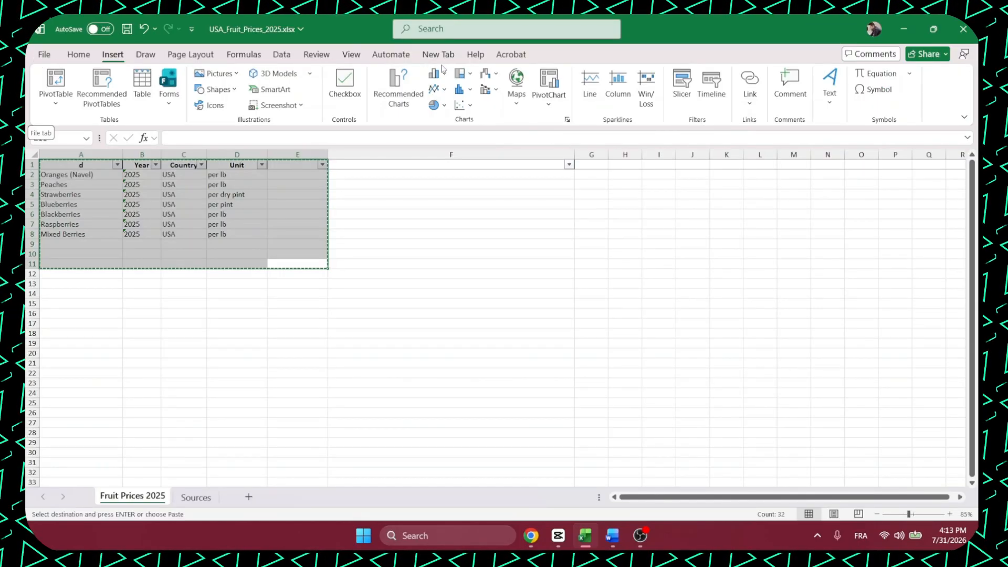
left_click(389, 55)
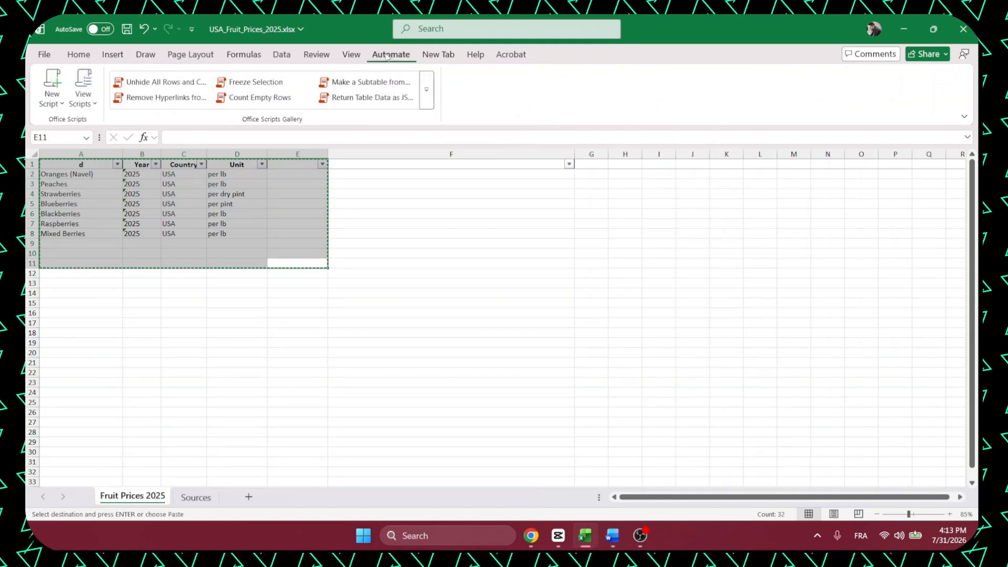
left_click(351, 54)
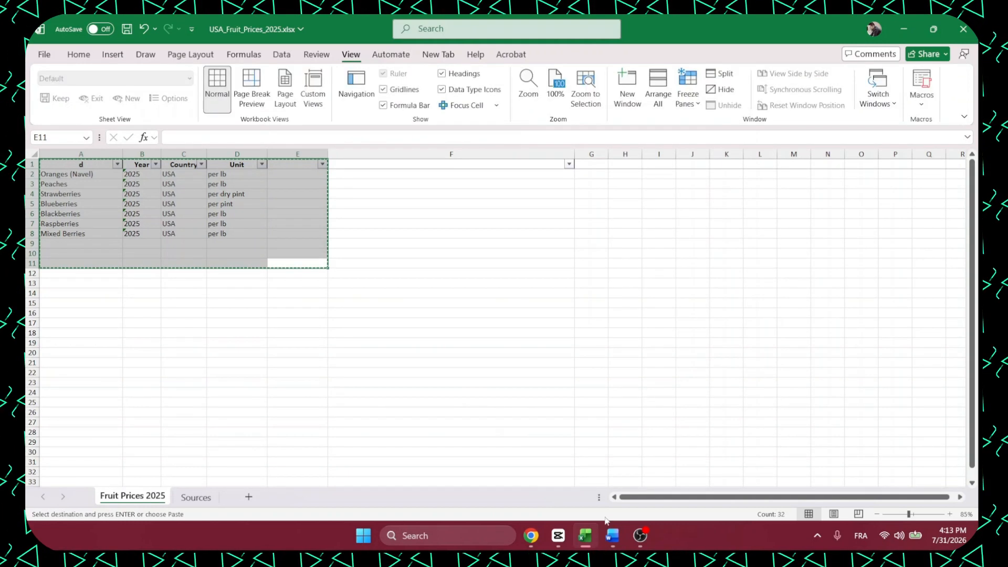
Return to Word and change the pasted table to use the destination styles.
left_click(612, 536)
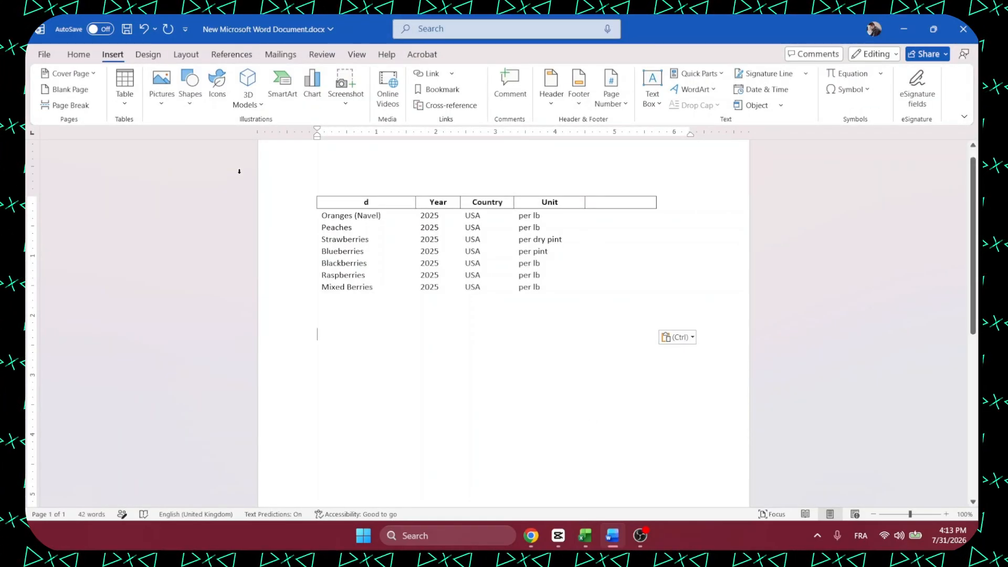
left_click(683, 338)
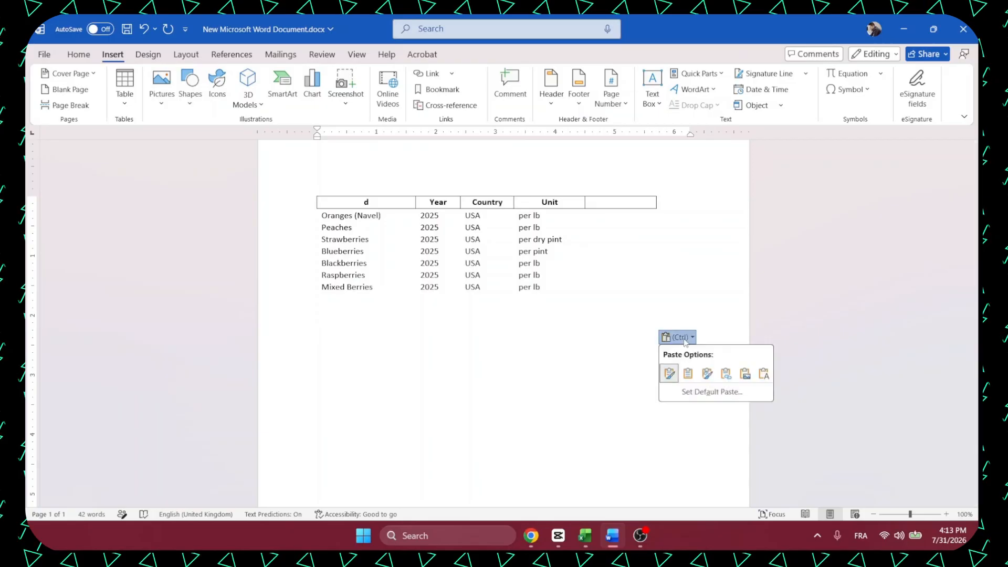
left_click(688, 374)
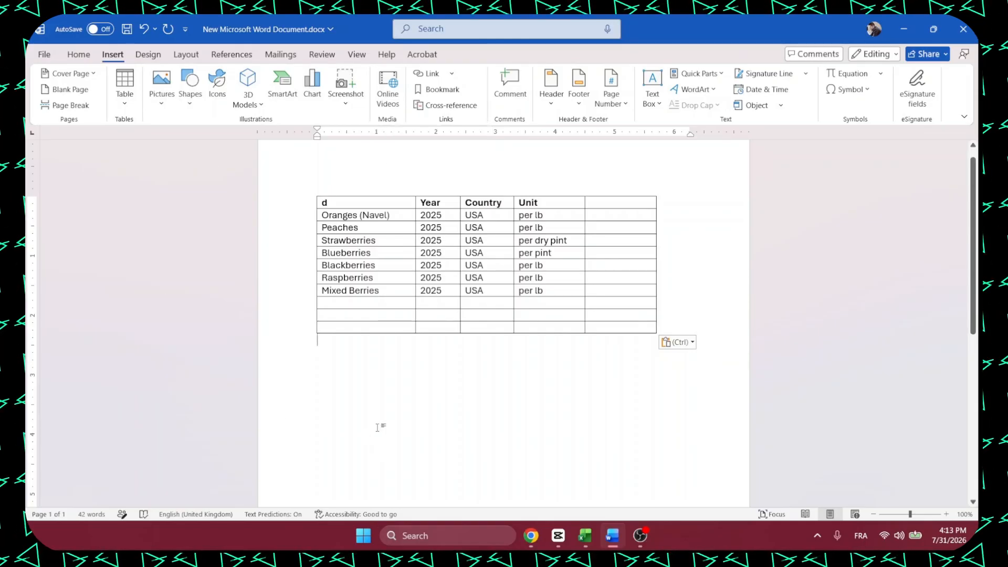
Add blank lines below the table and paste the copied range there as a picture.
key("Return")
key("Return")
key("Return")
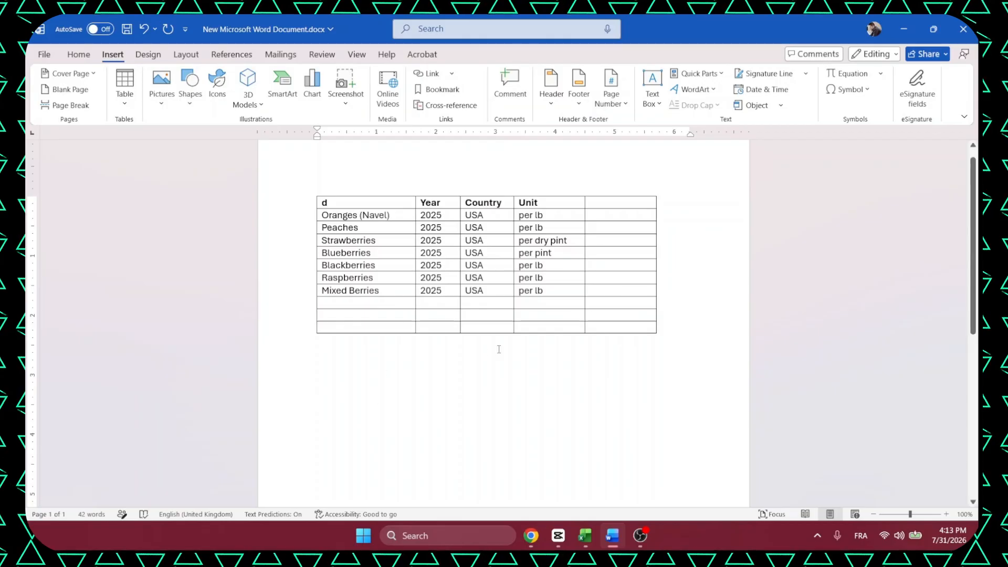
type("d\tYear\tCountry\tUnit Oranges (Navel)\t2025\tUSA\tper lb Peaches\t2025\tUSA\tper lb Strawberries\t2025\tUSA\tper dry pint Blueberries\t2025\tUSA\tper pint Blackberries\t2025\tUSA\tper lb Raspberries\t2025\tUSA\tper lb Mixed Berries\t2025\tUSA\tper lb")
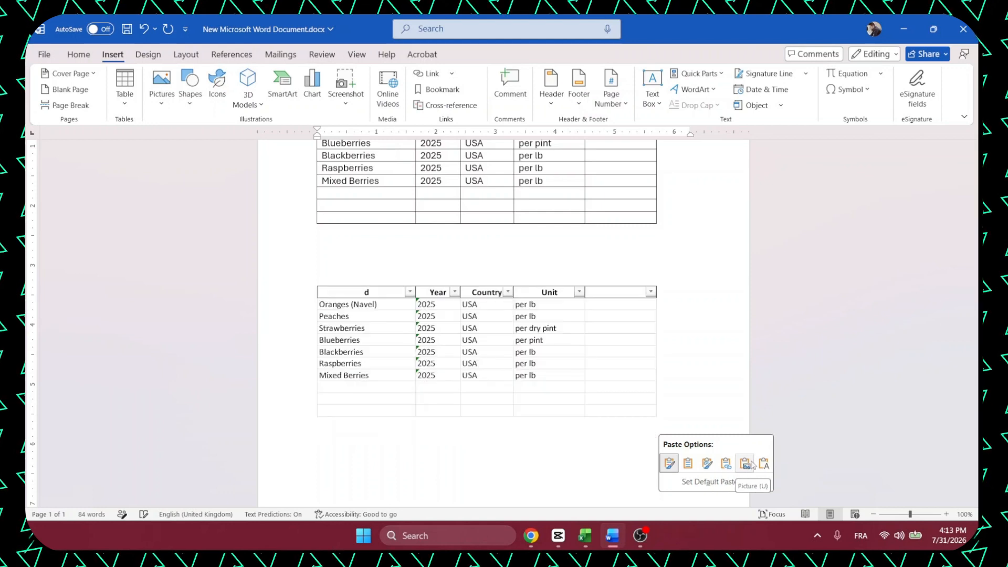
left_click(744, 463)
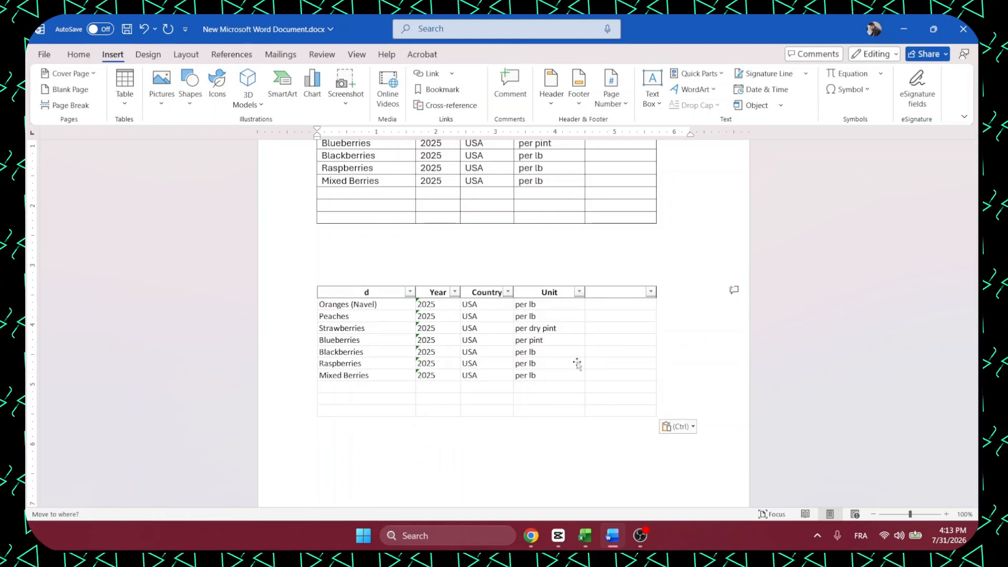
Resize the pasted table picture by its edges and corner, and delete it from the document.
left_click(463, 351)
left_click_drag(487, 418, 473, 440)
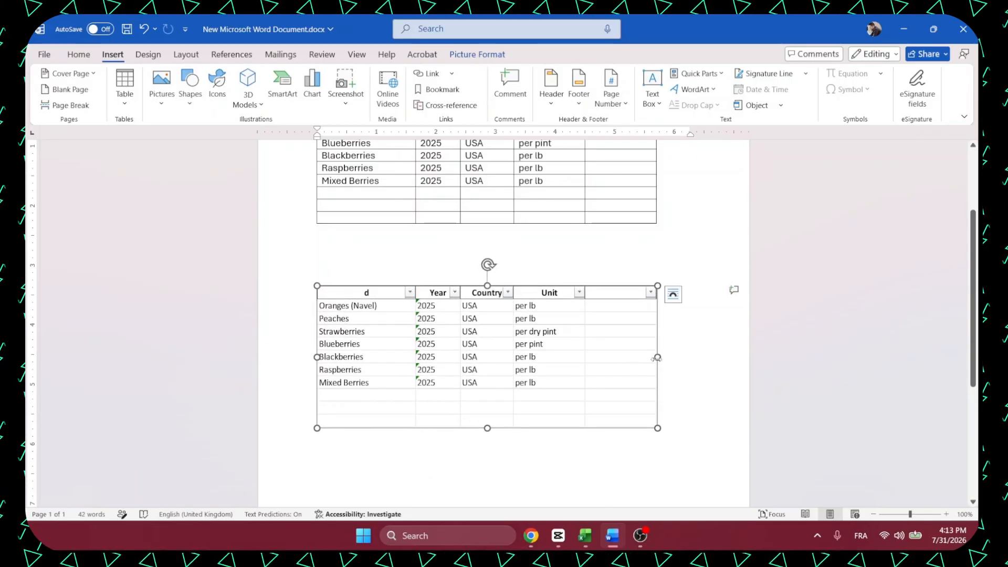
left_click_drag(657, 355, 519, 362)
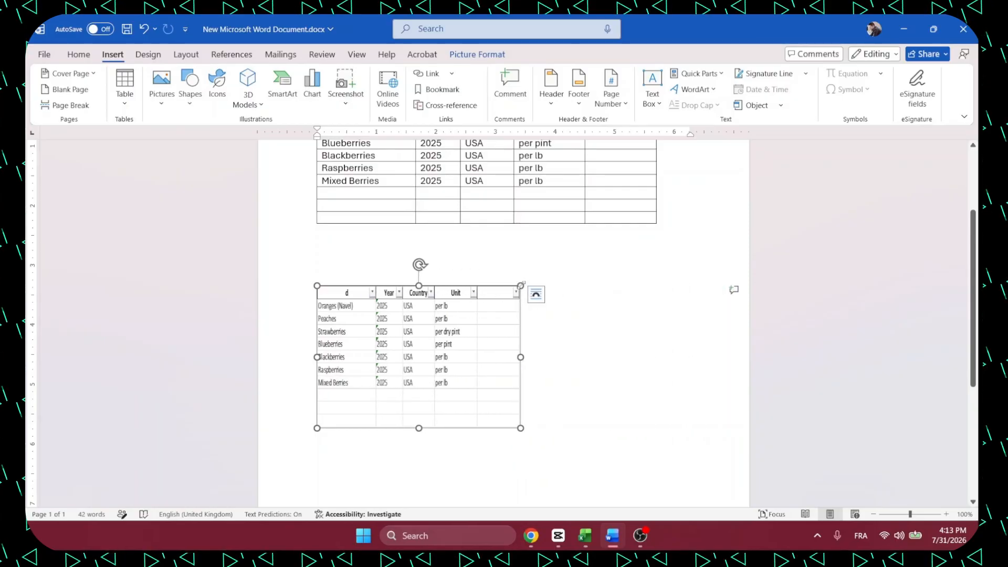
left_click_drag(520, 286, 569, 328)
scroll(531, 381, "down", 3)
key("Delete")
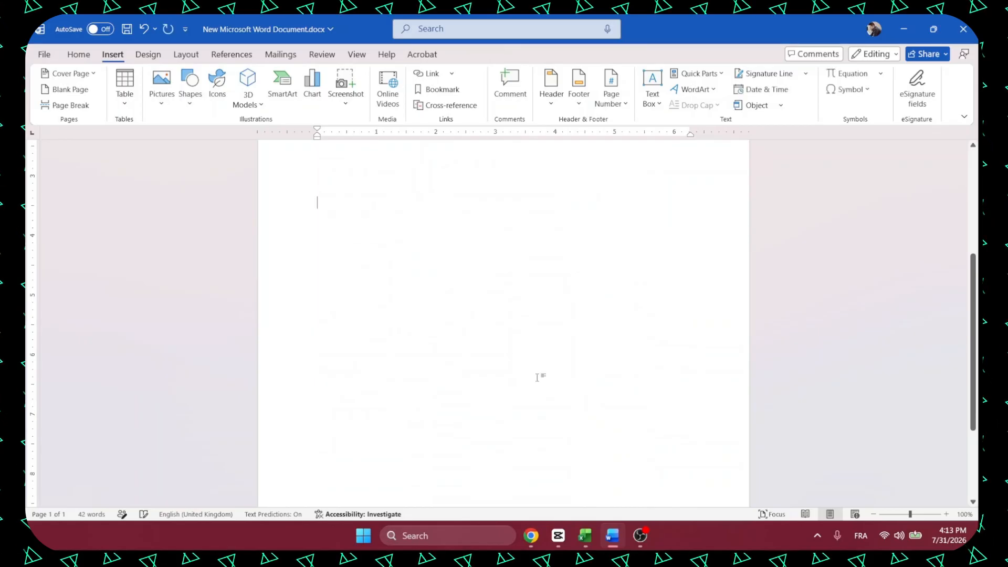
Switch to Excel and copy the range A1:H11 of the Fruit Prices 2025 sheet.
left_click(580, 537)
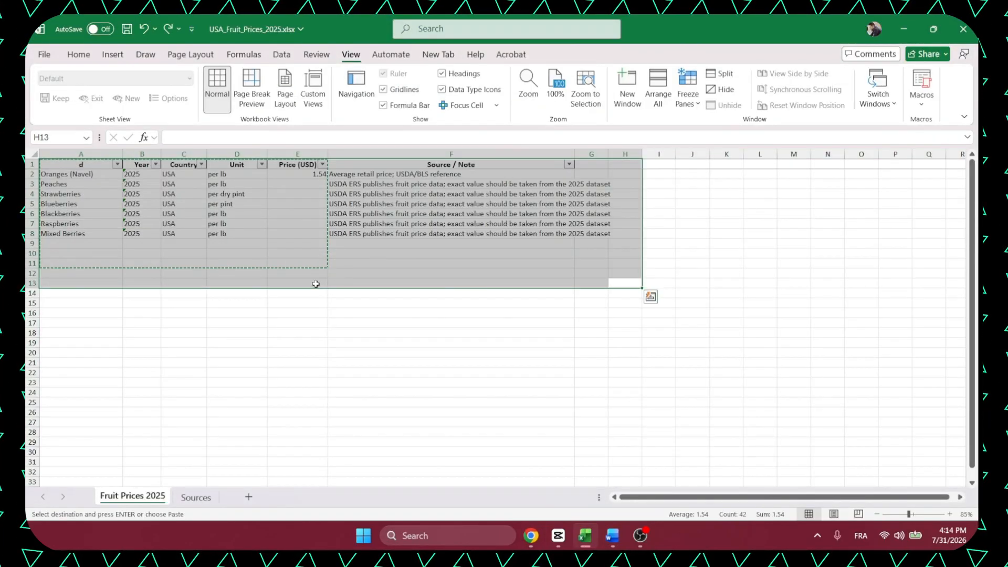
left_click(369, 294)
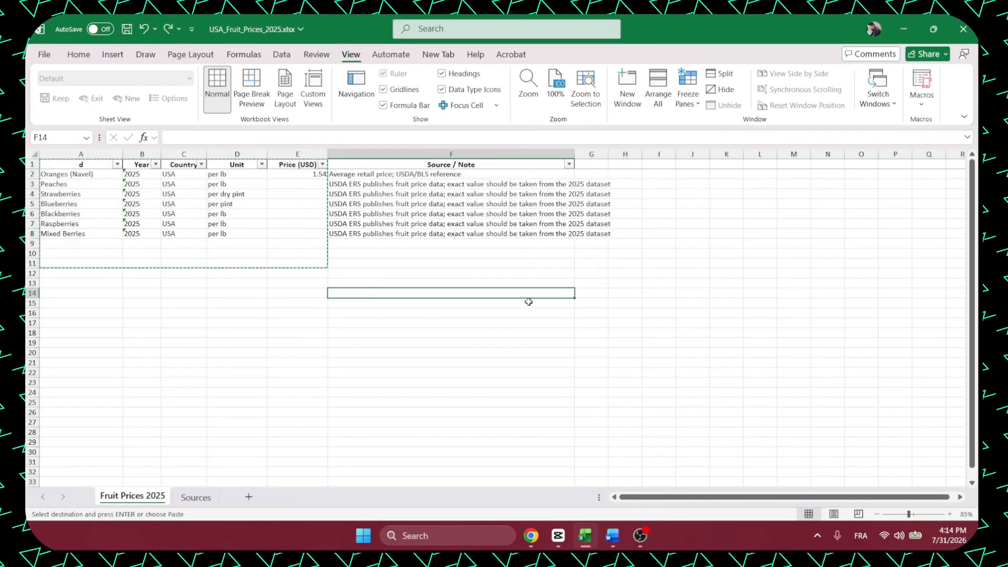
left_click(622, 272)
left_click(634, 265)
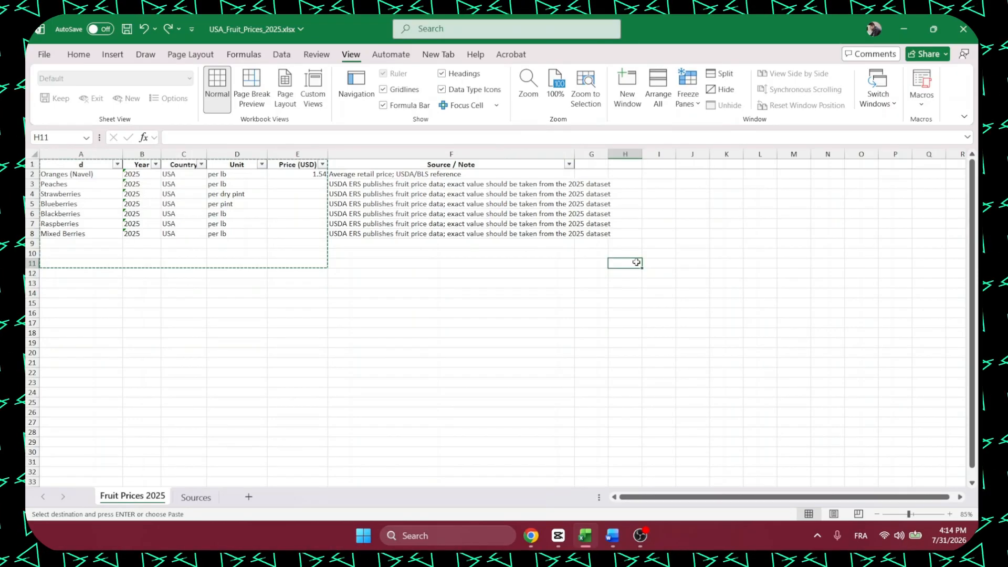
left_click_drag(636, 262, 44, 166)
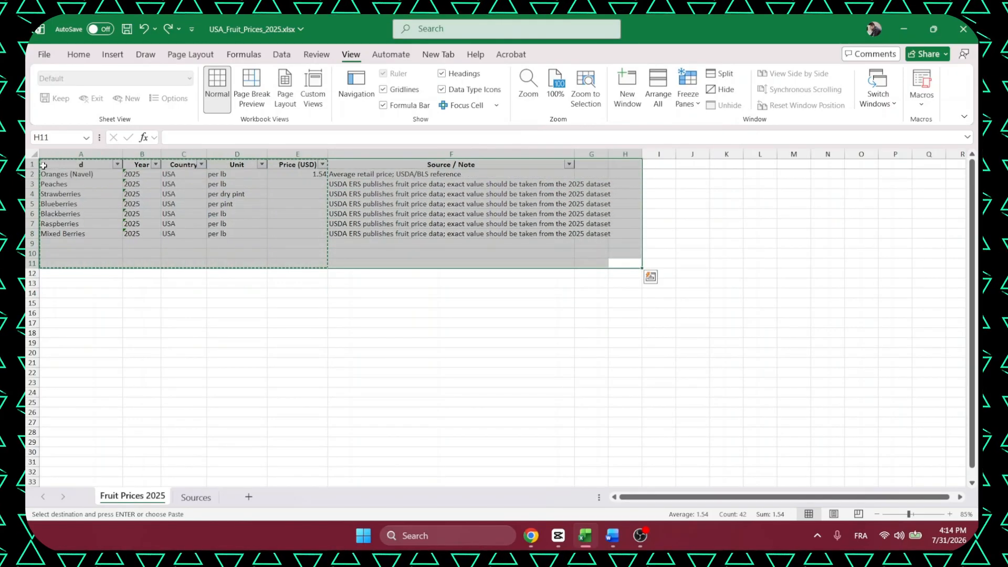
Return to Word and paste the copied range below the first table using the destination styles.
left_click(611, 546)
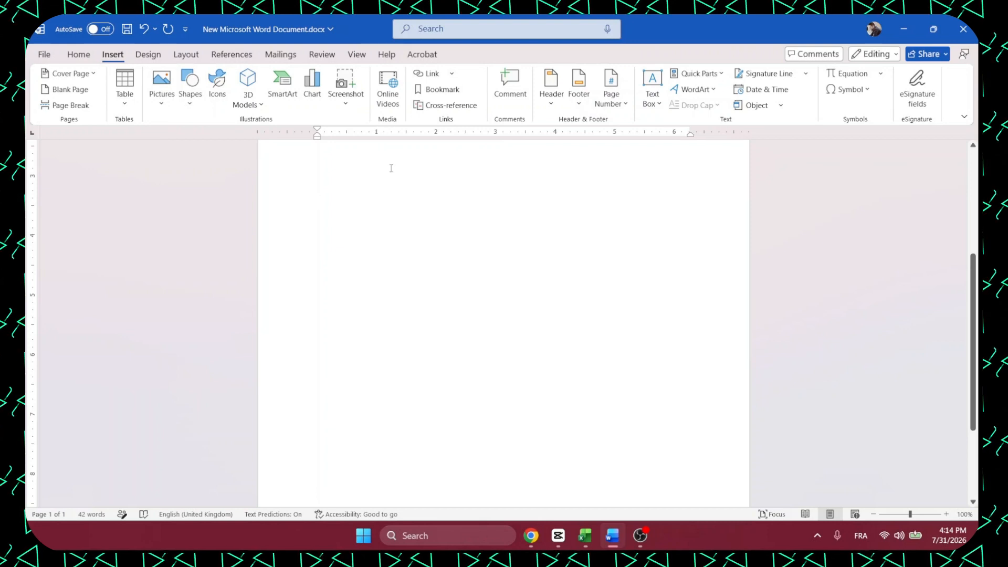
key("ctrl+v")
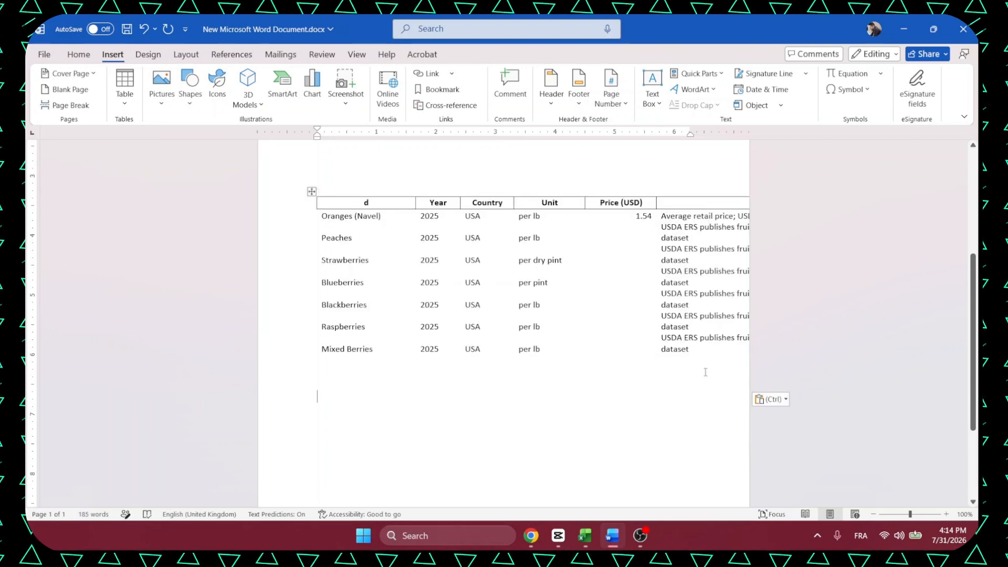
left_click(772, 400)
left_click(781, 436)
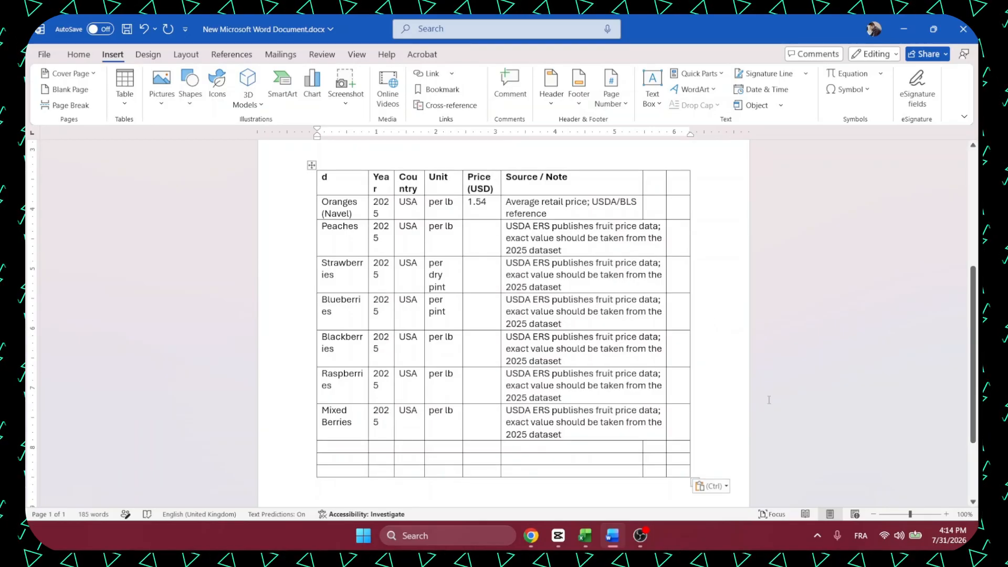
Delete the three empty rows at the end of the lower table.
scroll(769, 399, "down", 3)
scroll(777, 394, "up", 5)
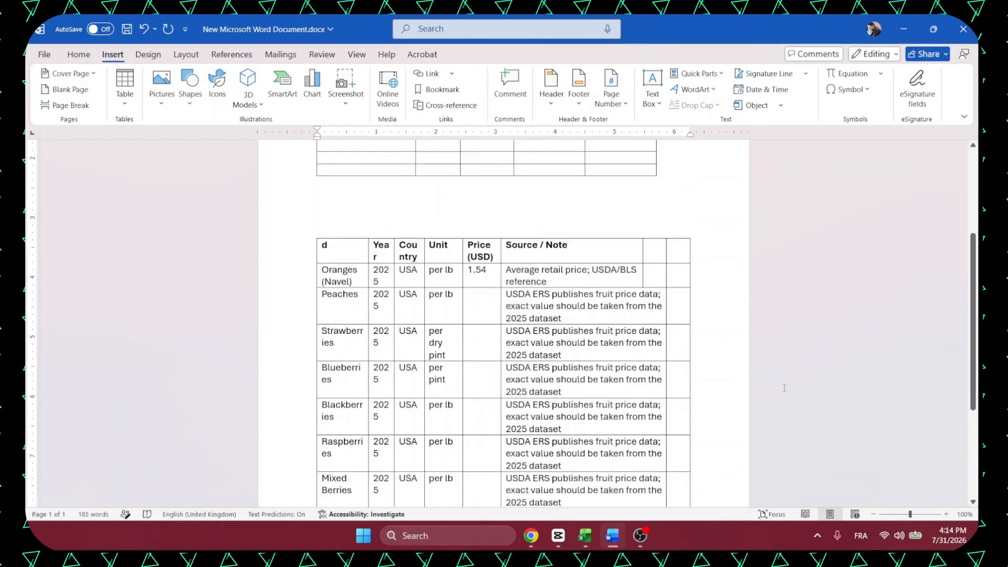
scroll(770, 381, "down", 4)
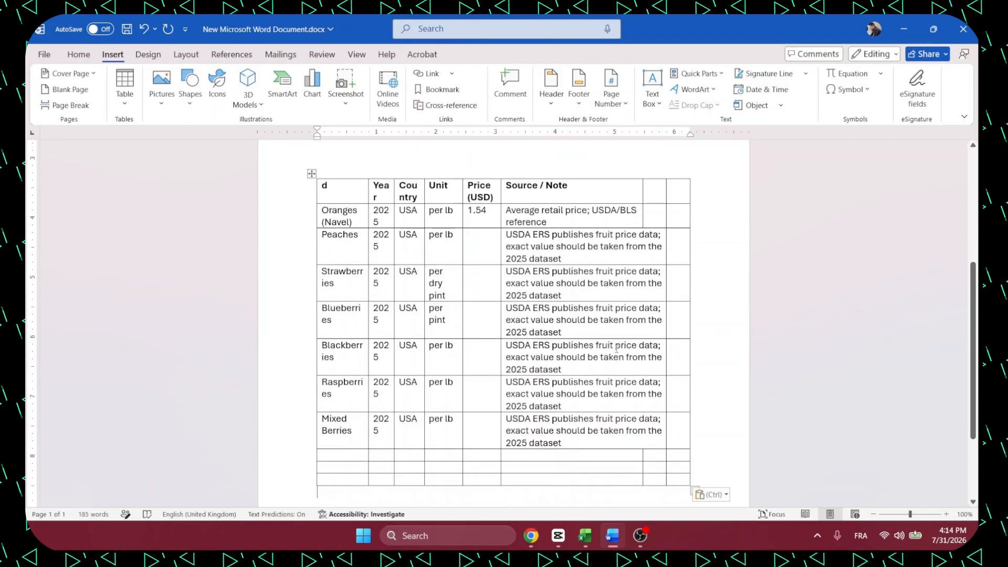
left_click_drag(662, 420, 314, 396)
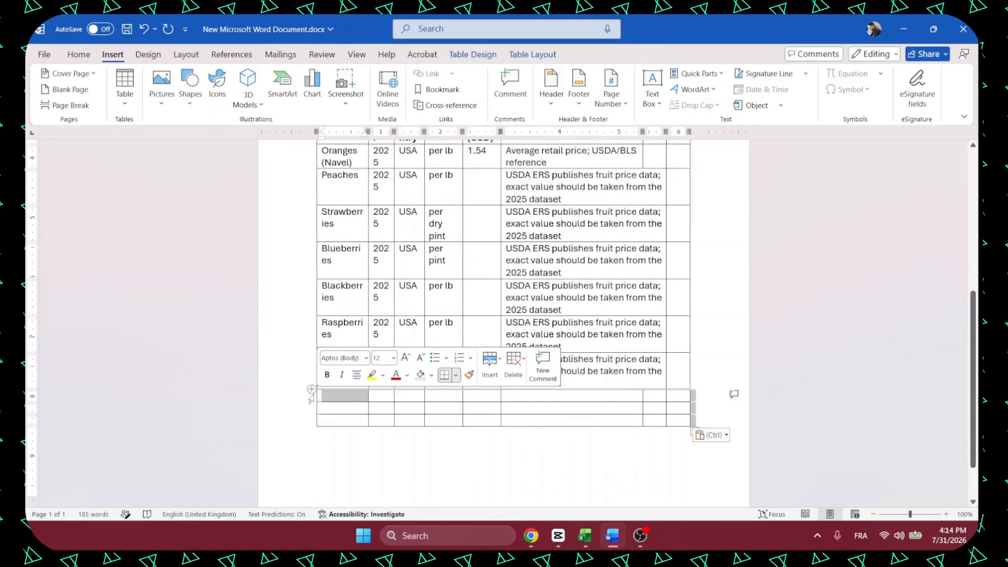
key("BackSpace")
Try to delete the empty last column of the lower table.
scroll(723, 354, "up", 2)
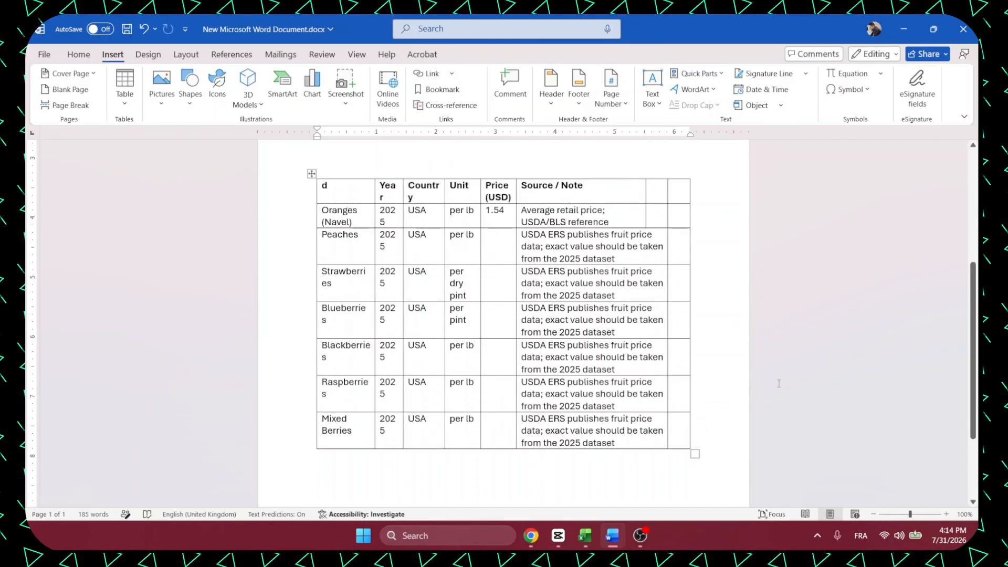
left_click_drag(704, 315, 692, 191)
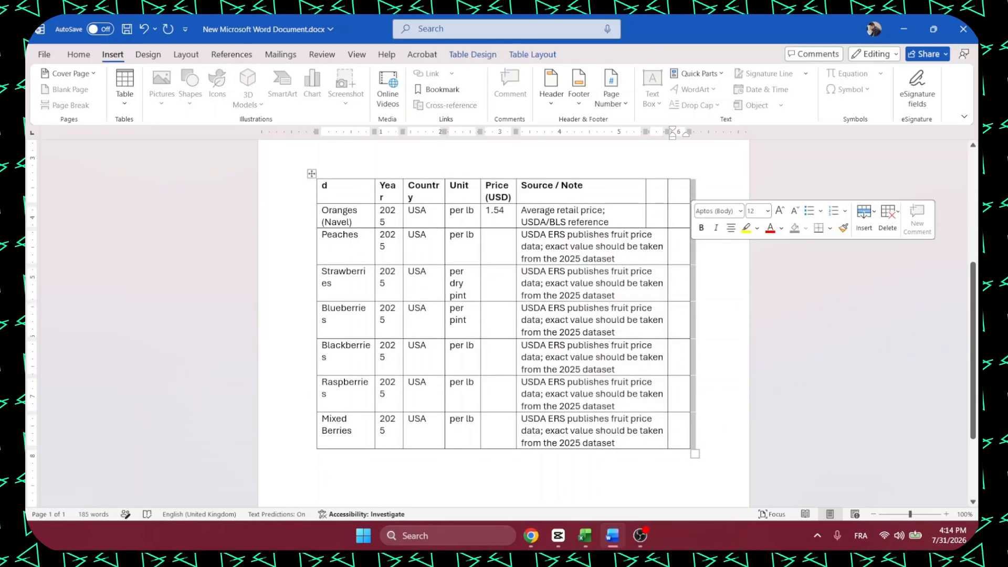
key("Delete")
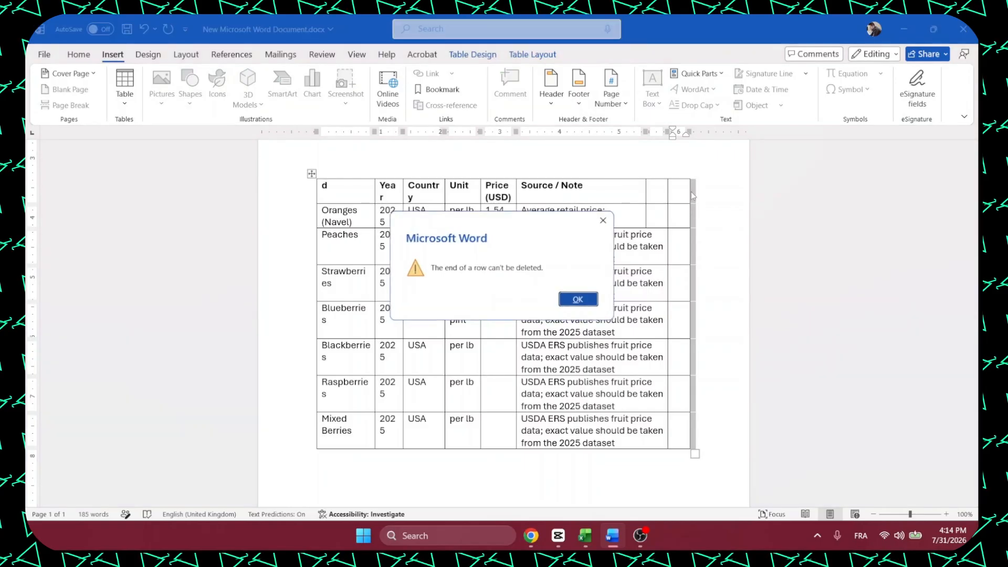
left_click(591, 299)
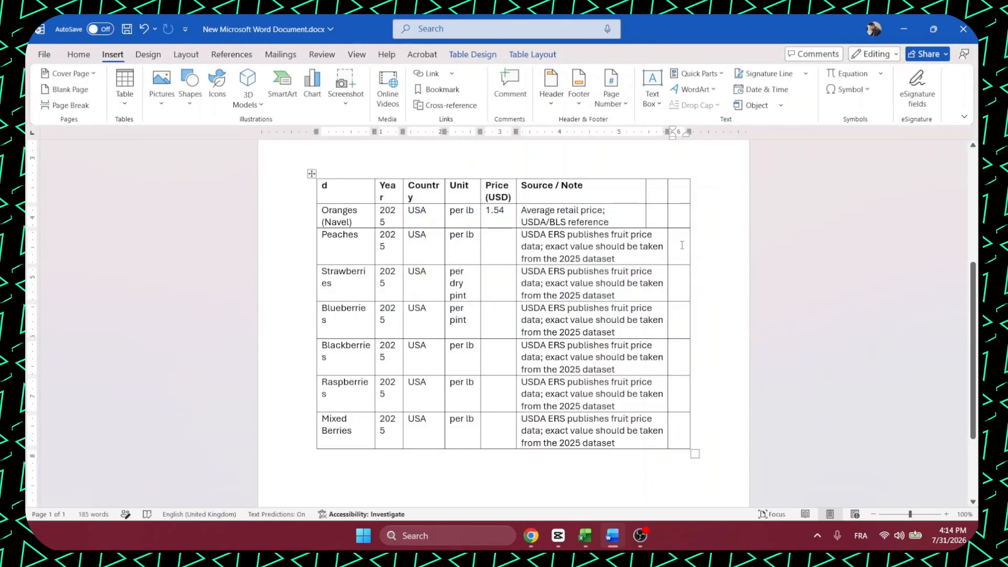
Open Paste Special and choose Microsoft Excel Worksheet Object as the format for the copied range.
scroll(681, 246, "up", 6)
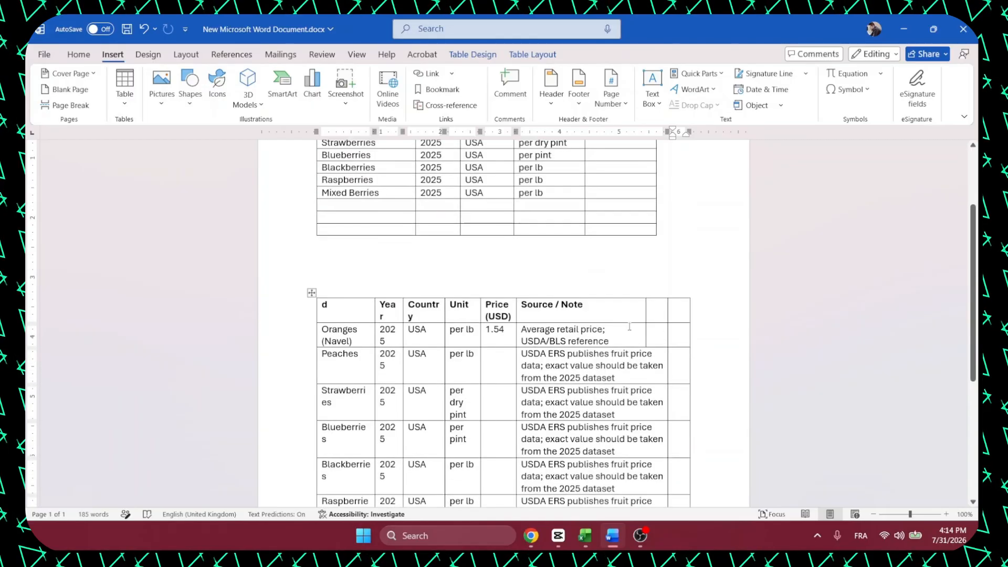
scroll(629, 327, "down", 2)
scroll(629, 326, "down", 3)
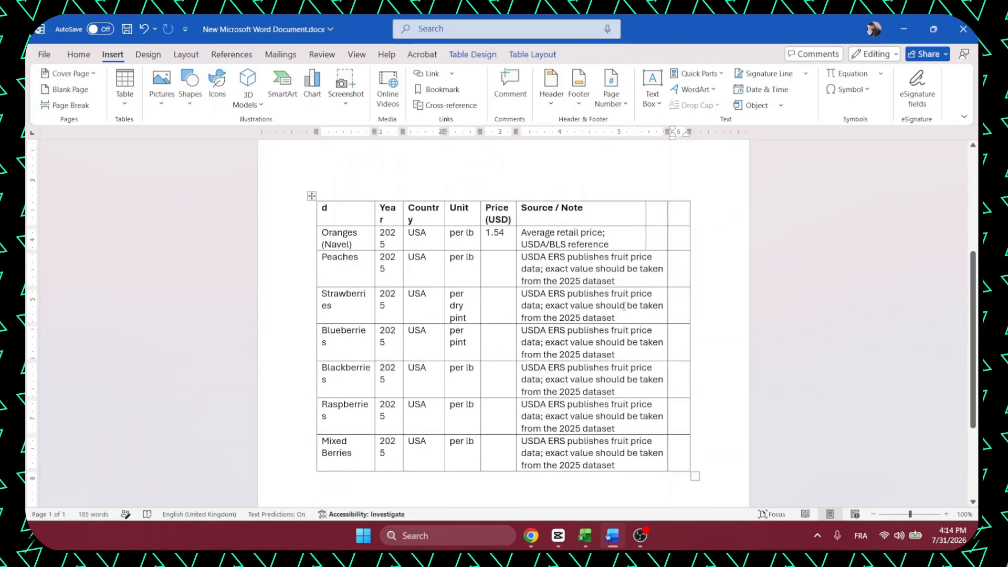
scroll(624, 306, "down", 4)
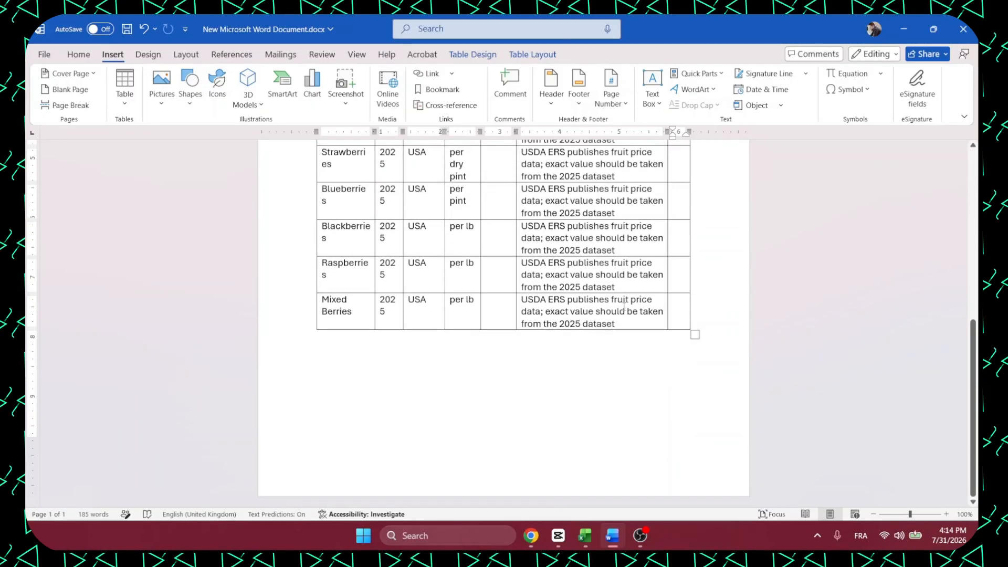
scroll(622, 306, "up", 8)
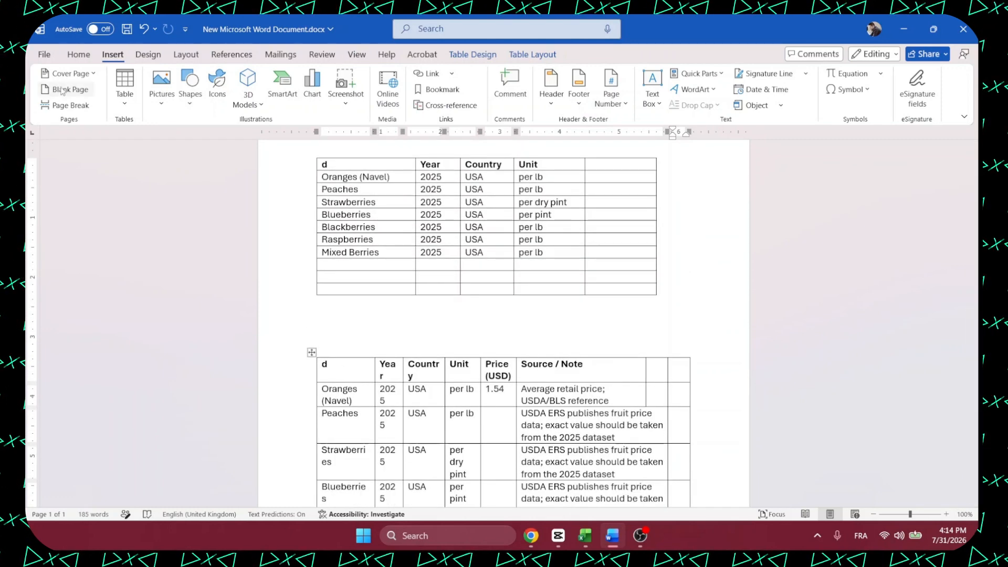
left_click(77, 55)
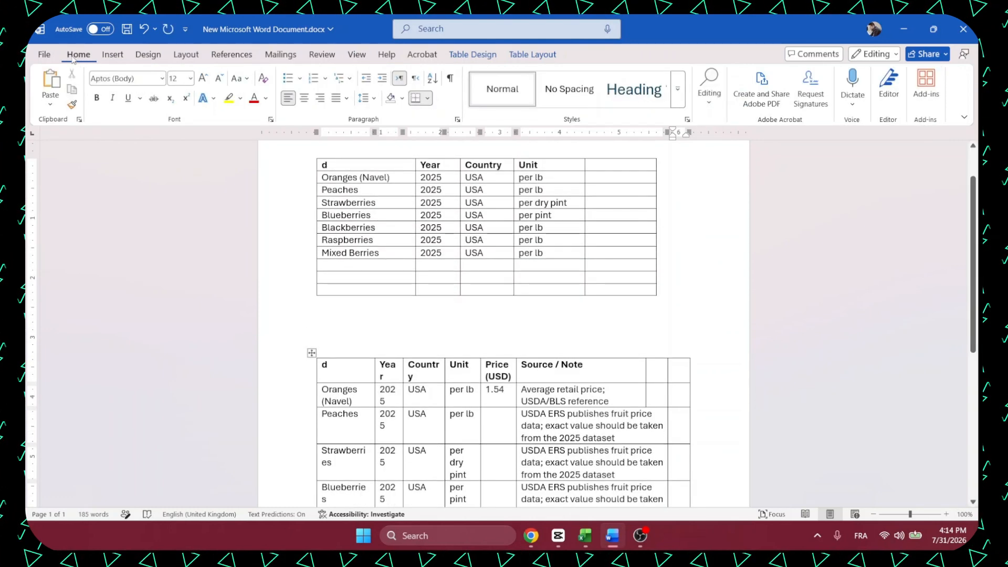
left_click(50, 102)
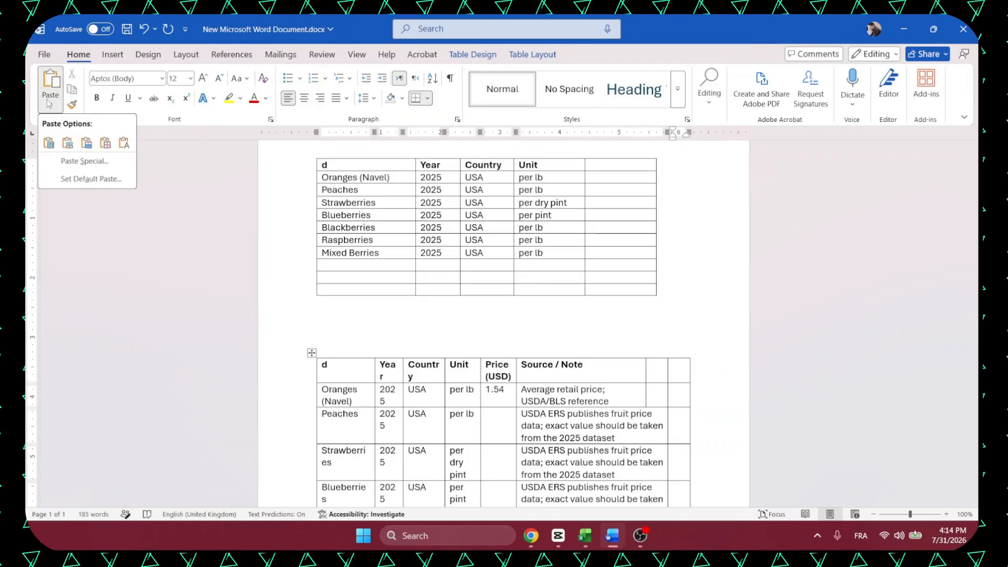
left_click(84, 162)
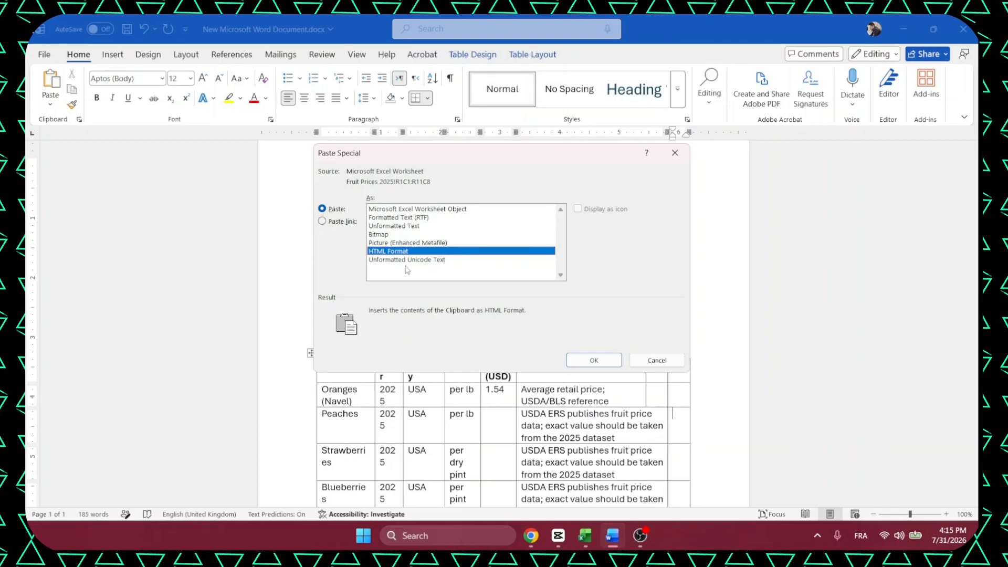
left_click_drag(404, 243, 403, 211)
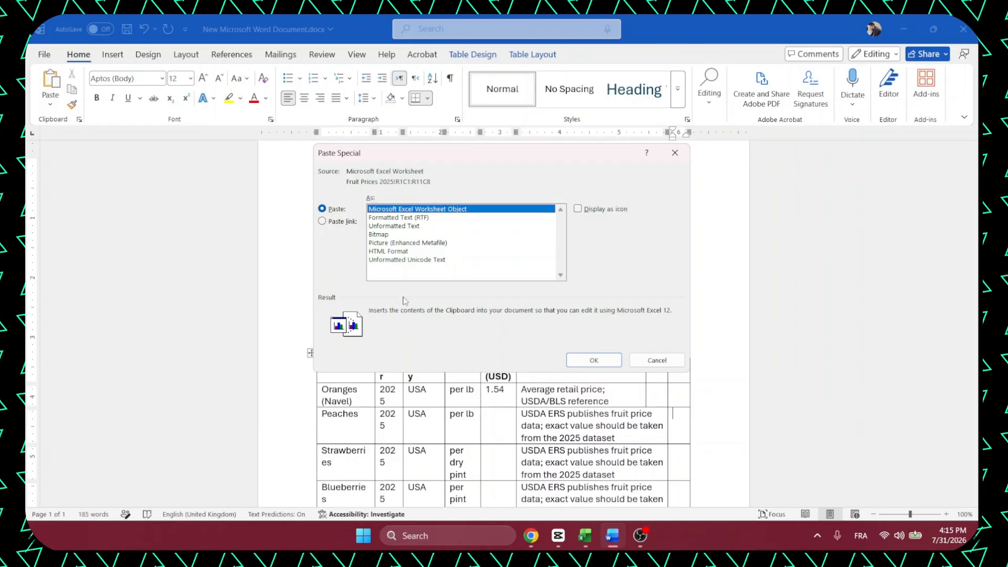
Switch Paste Special to Paste link, examine the linked text, picture and worksheet object formats, and close without pasting.
left_click(337, 221)
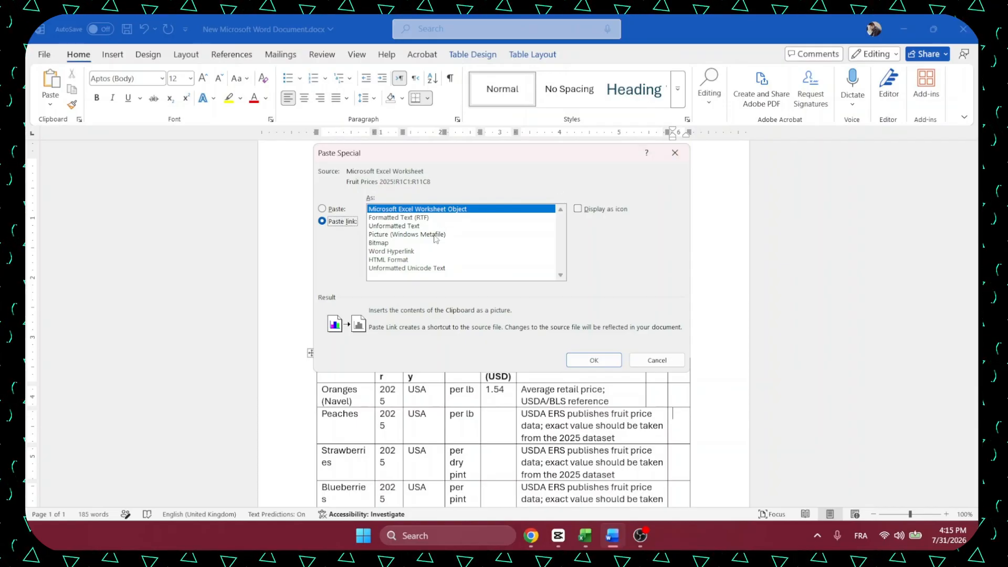
left_click(401, 226)
left_click(419, 235)
left_click(419, 269)
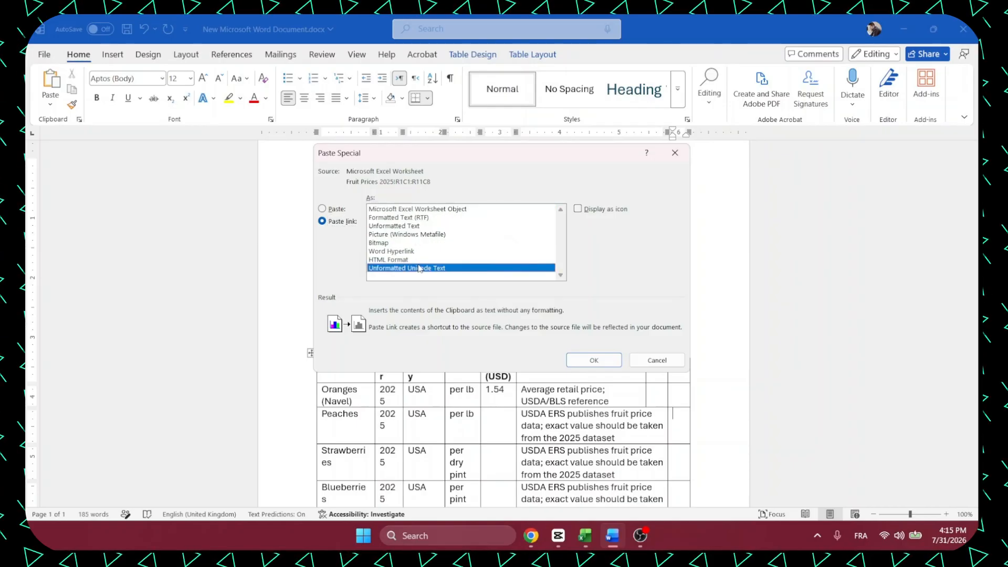
left_click(423, 210)
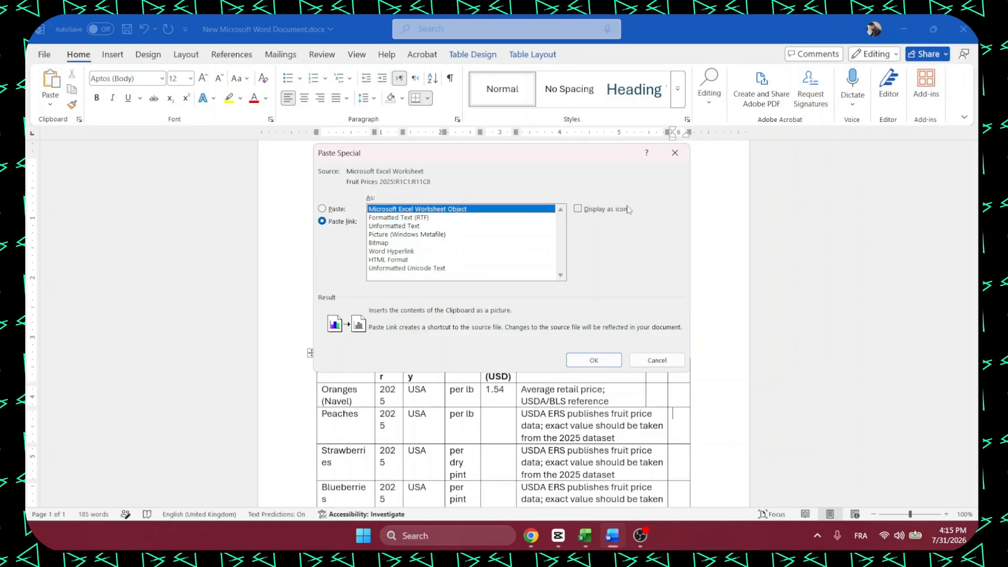
left_click(675, 152)
scroll(574, 321, "down", 3)
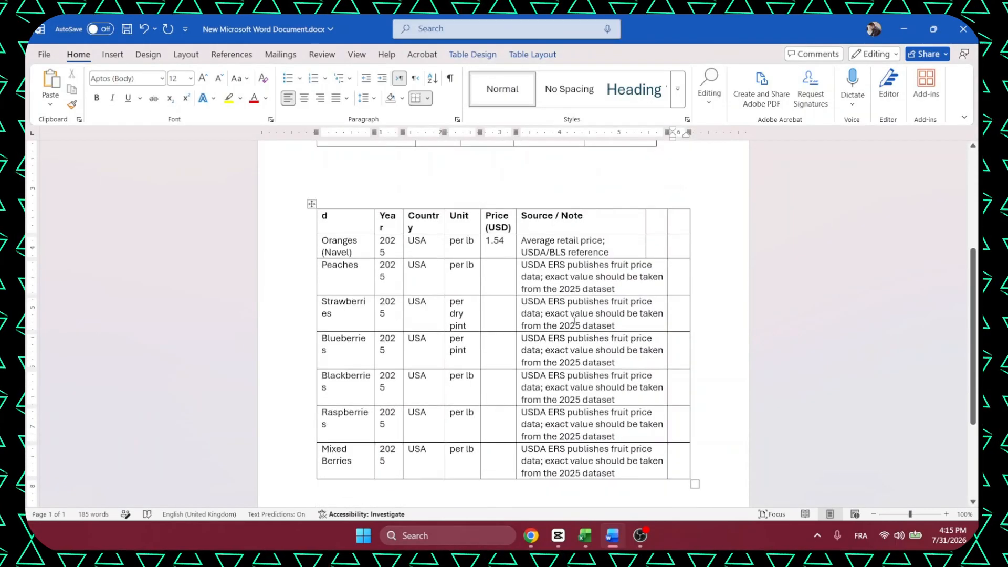
scroll(574, 321, "down", 1)
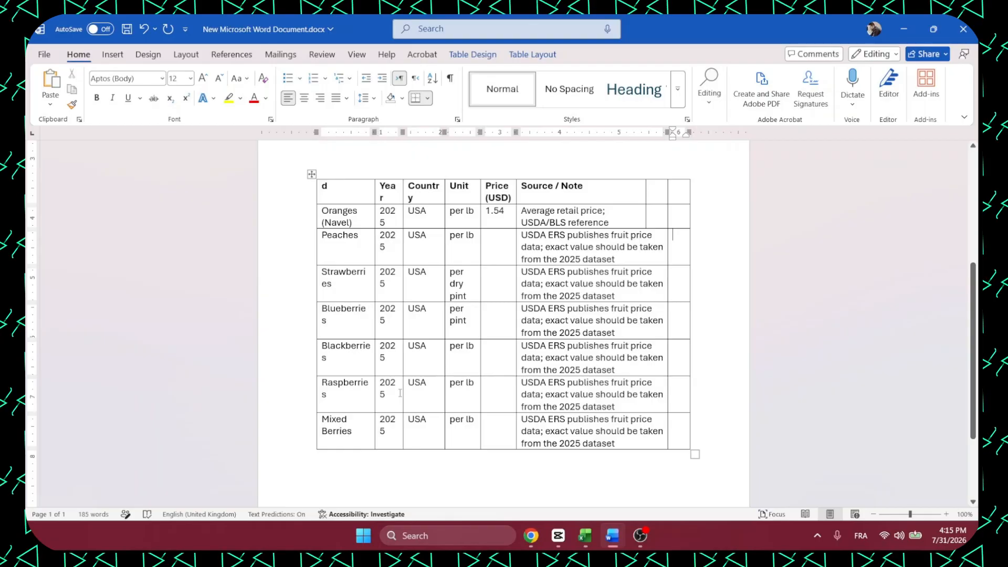
scroll(445, 450, "down", 1)
scroll(457, 450, "up", 5)
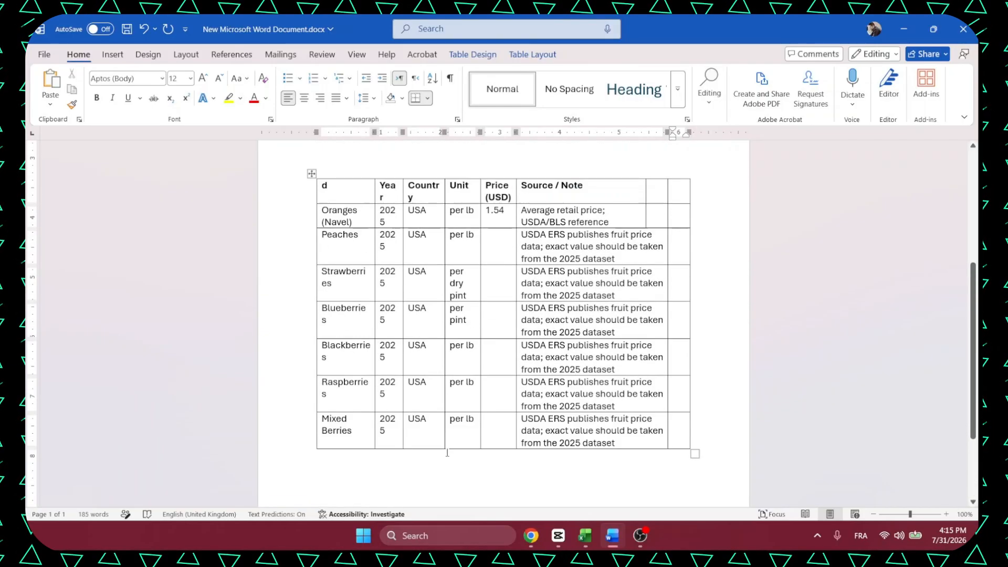